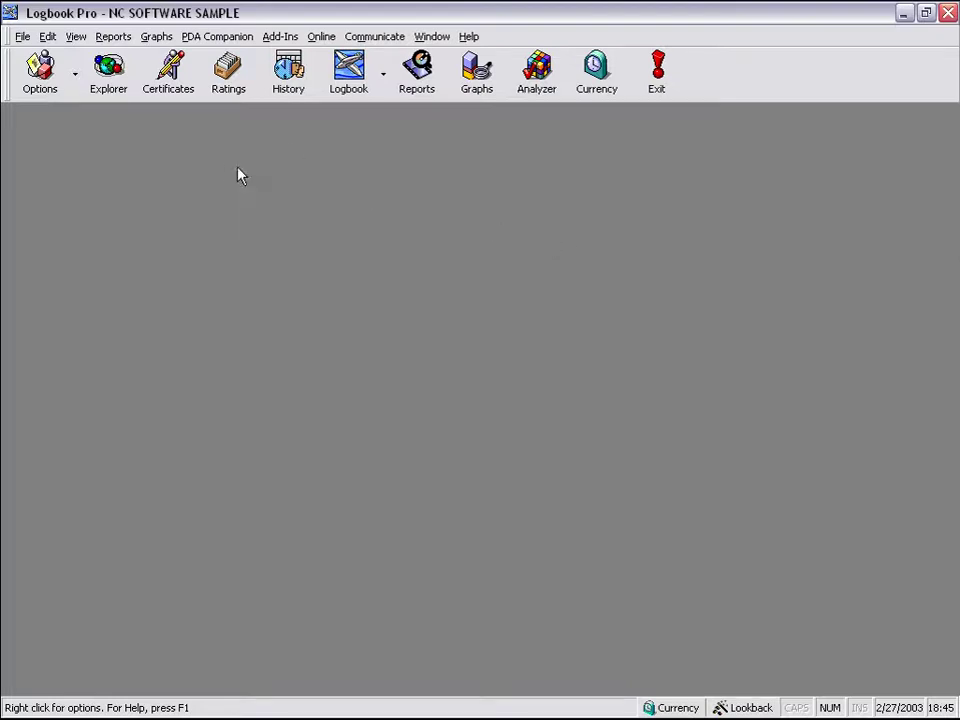
- Open the File menu to show the commands for new, open and save logbook
left_click(23, 40)
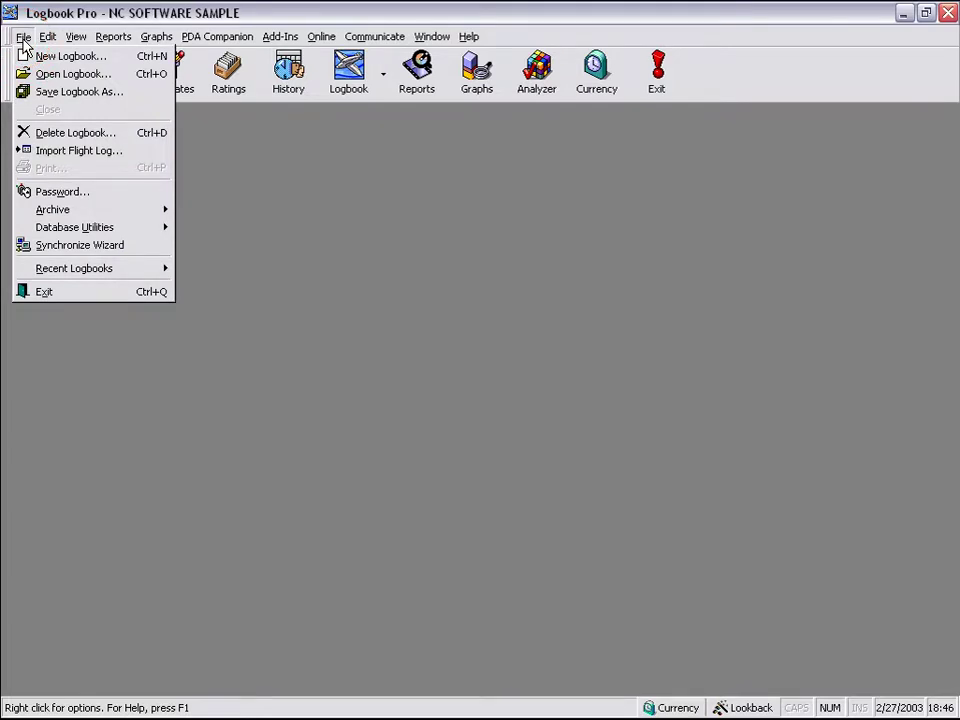
mouse_move(76, 41)
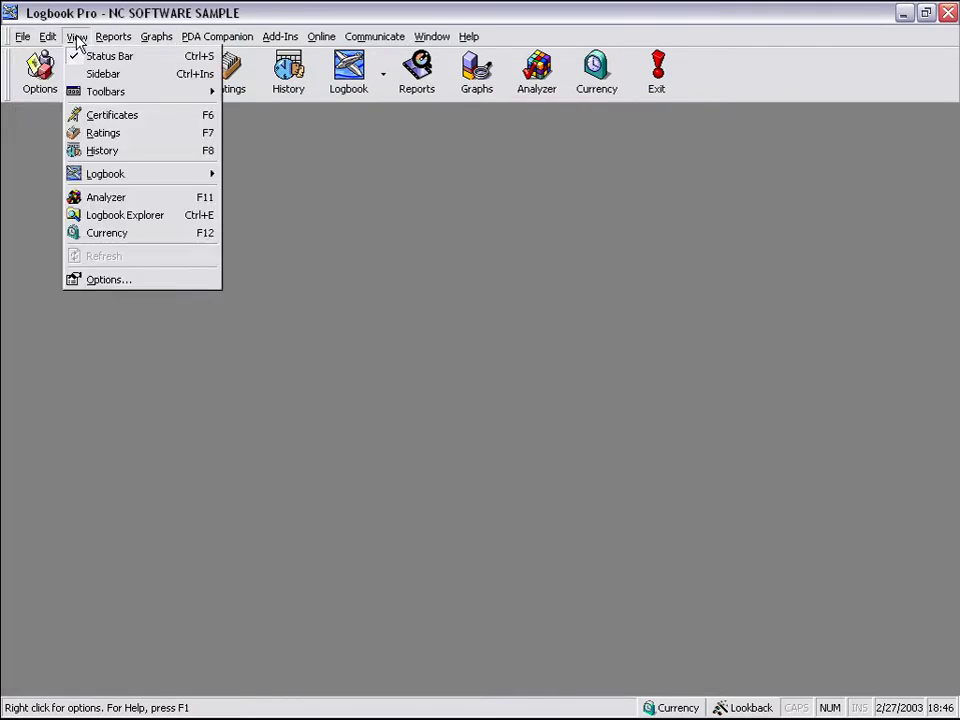
mouse_move(119, 45)
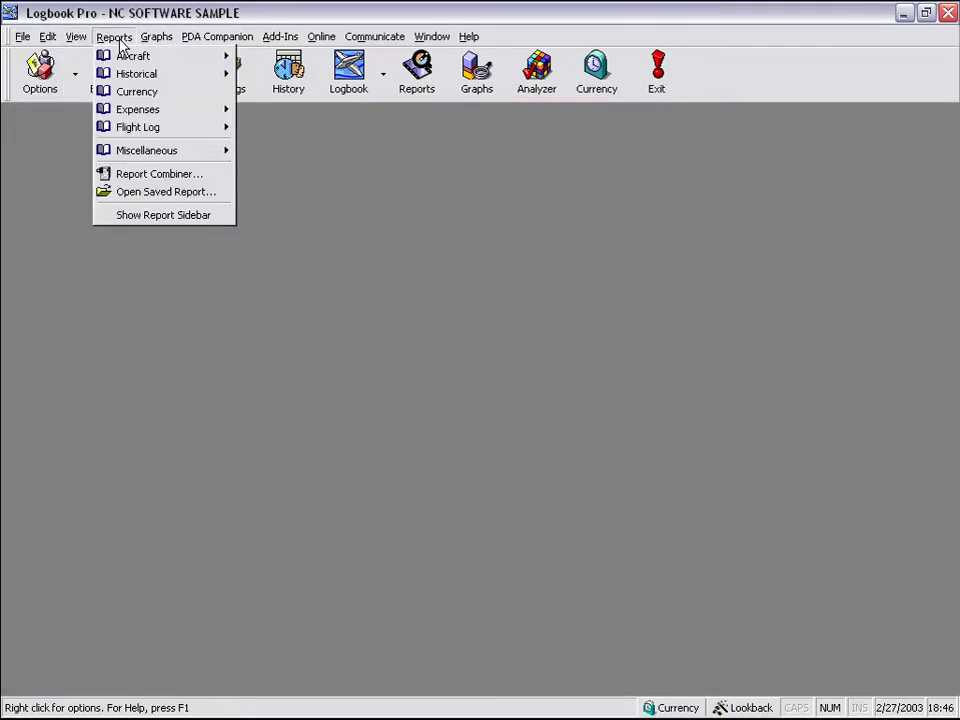
left_click(120, 38)
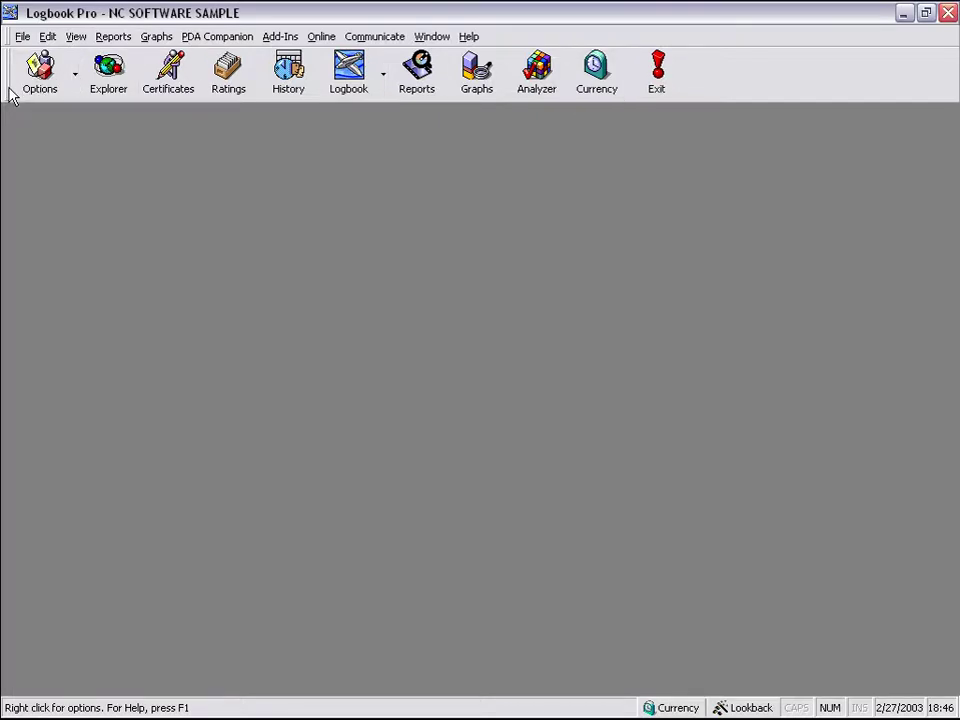
left_click_drag(7, 75, 182, 205)
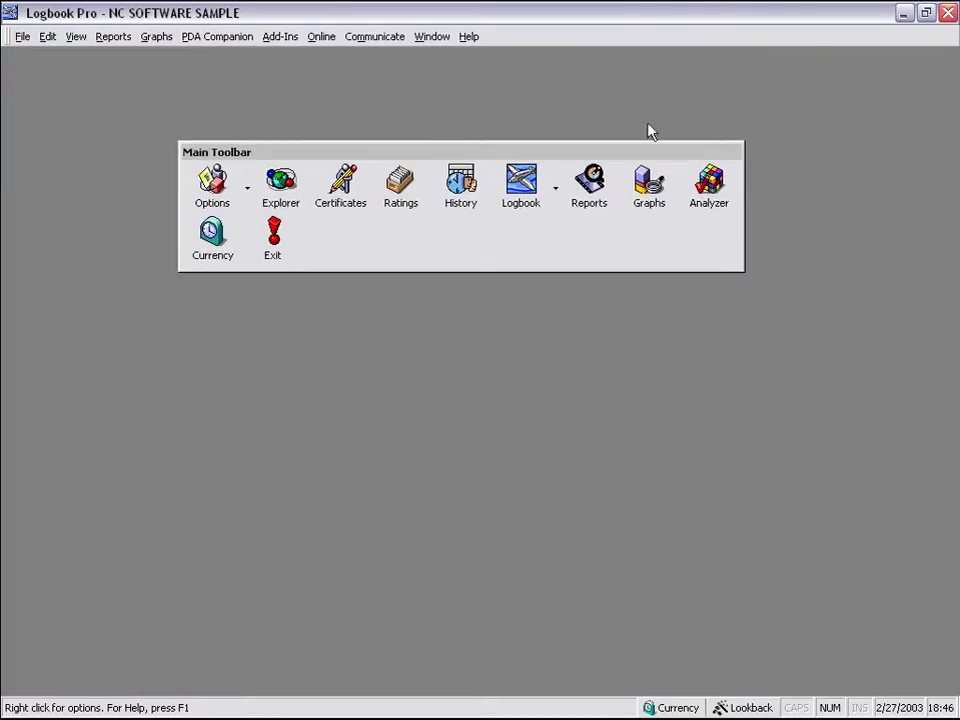
left_click_drag(435, 154, 6, 153)
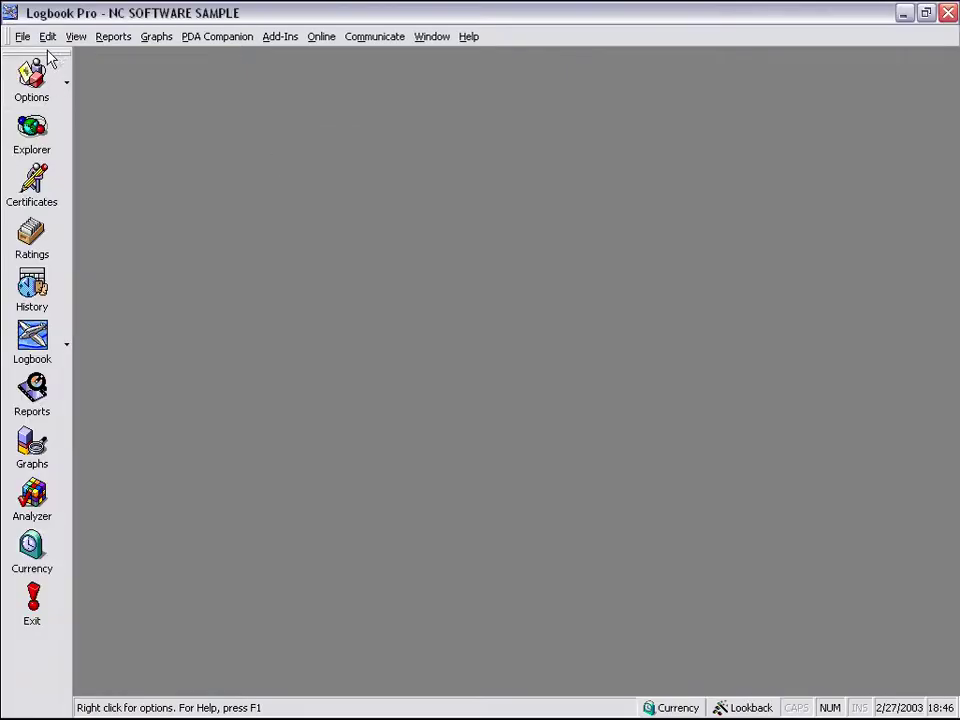
left_click_drag(42, 50, 388, 64)
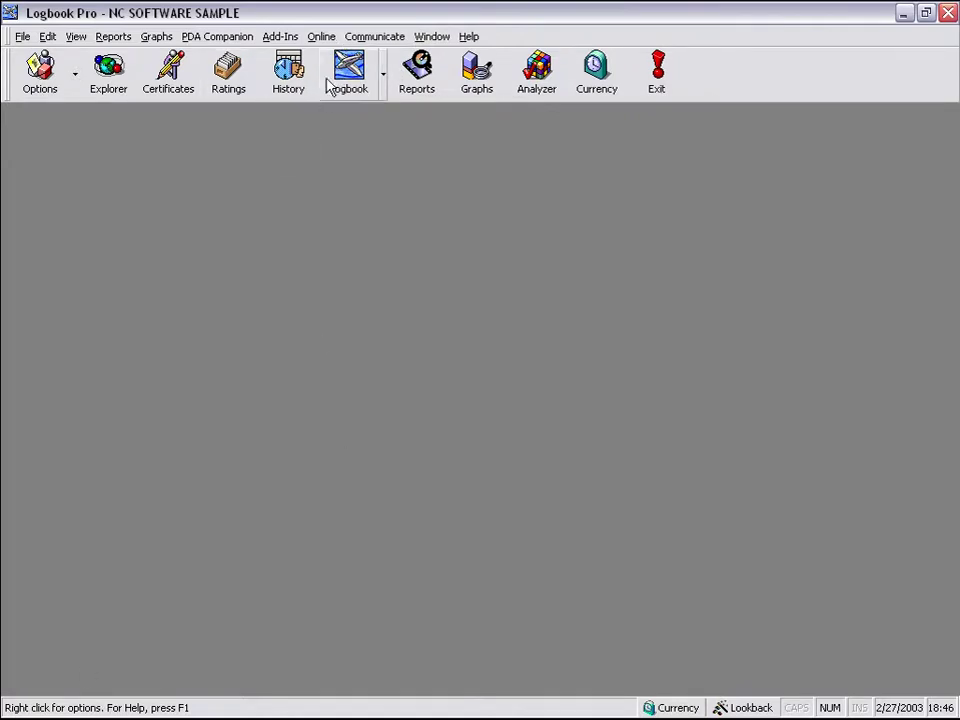
- Switch the toolbar display to Icon Only, then Text Only, then Text and Icon
right_click(362, 72)
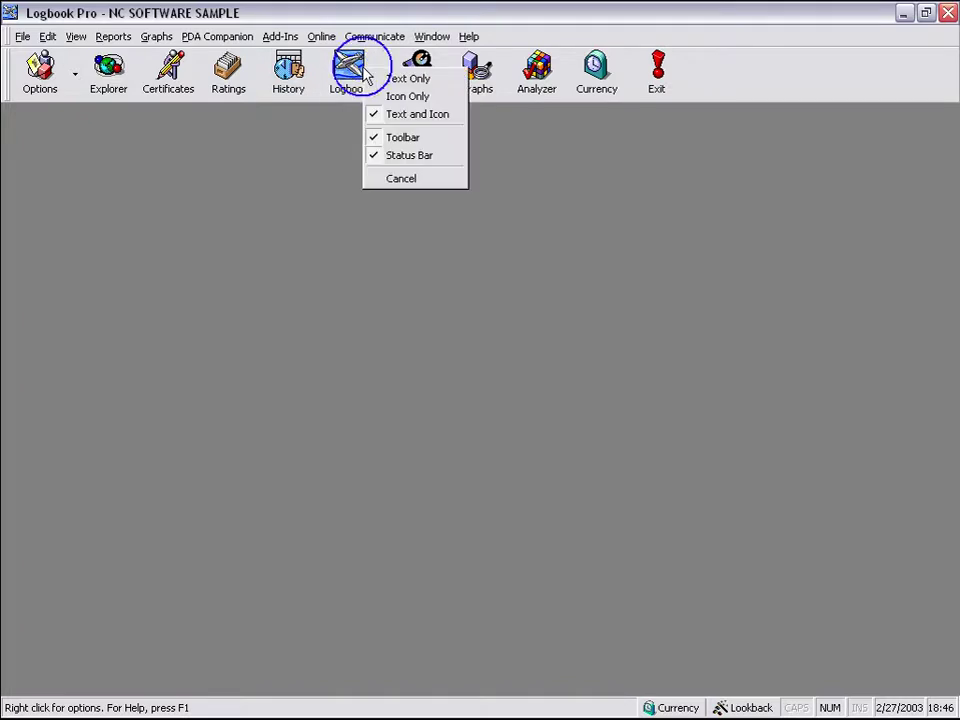
left_click(444, 97)
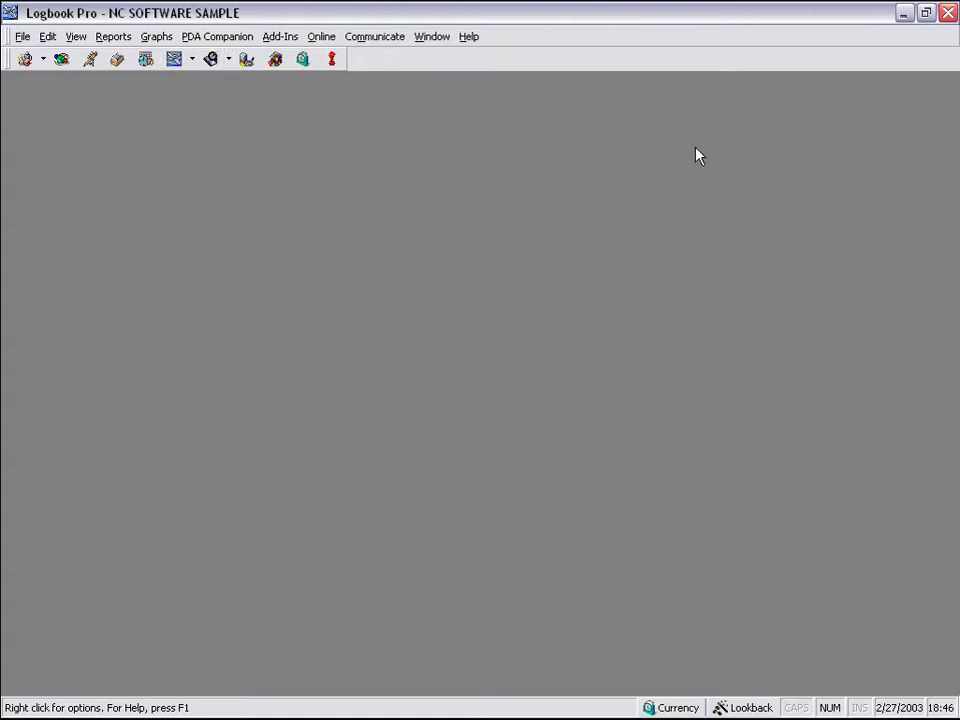
right_click(324, 67)
left_click(345, 77)
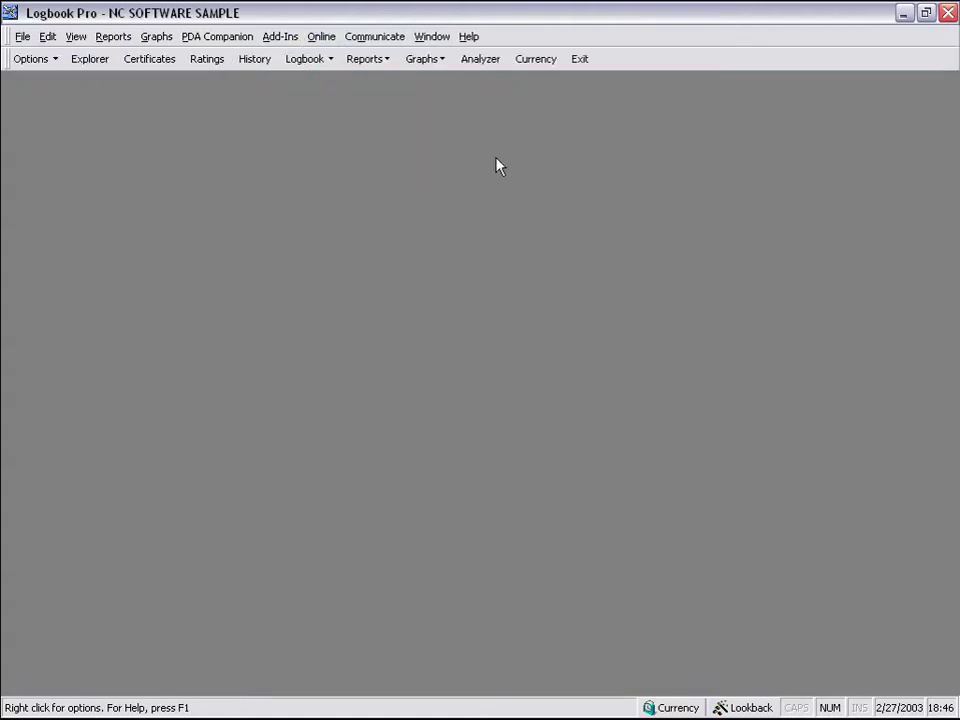
right_click(369, 50)
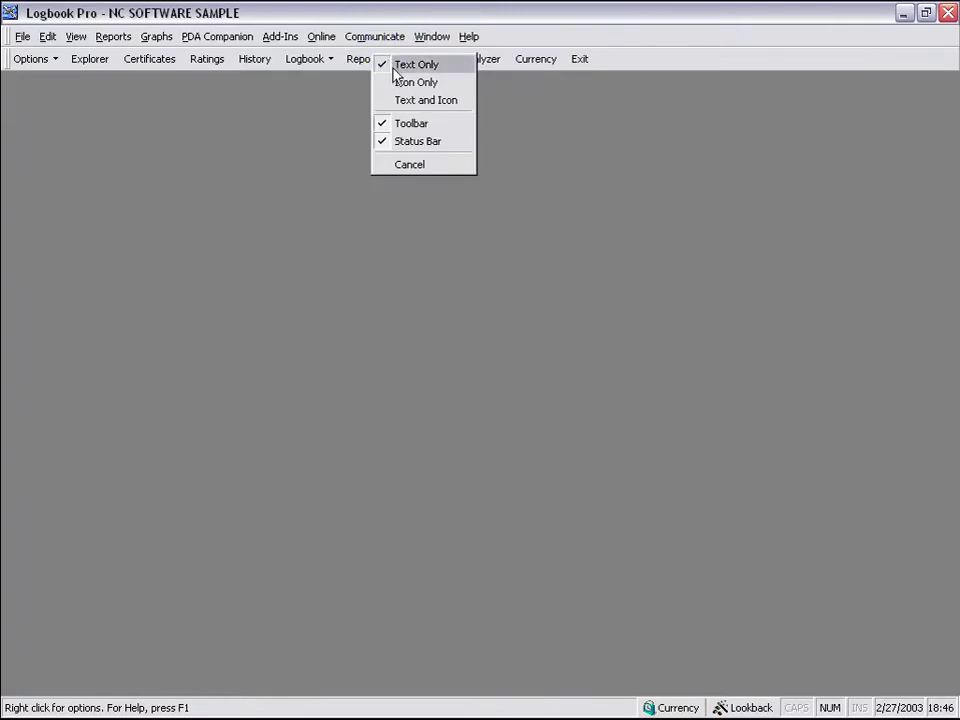
left_click(400, 99)
- Hide the main toolbar and the status bar
right_click(278, 74)
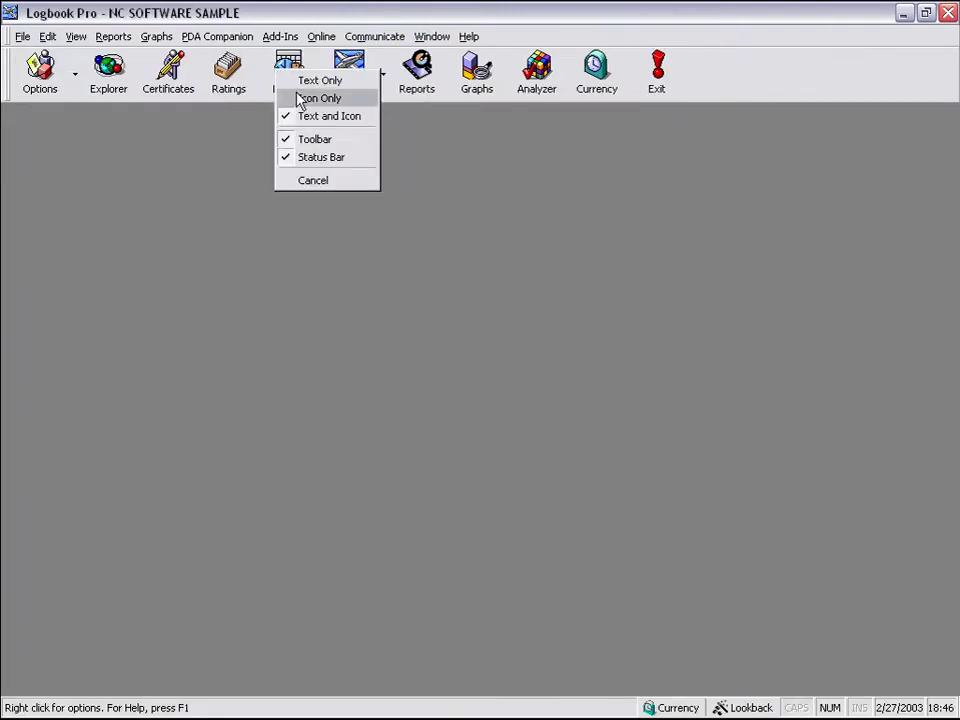
left_click(317, 137)
right_click(556, 38)
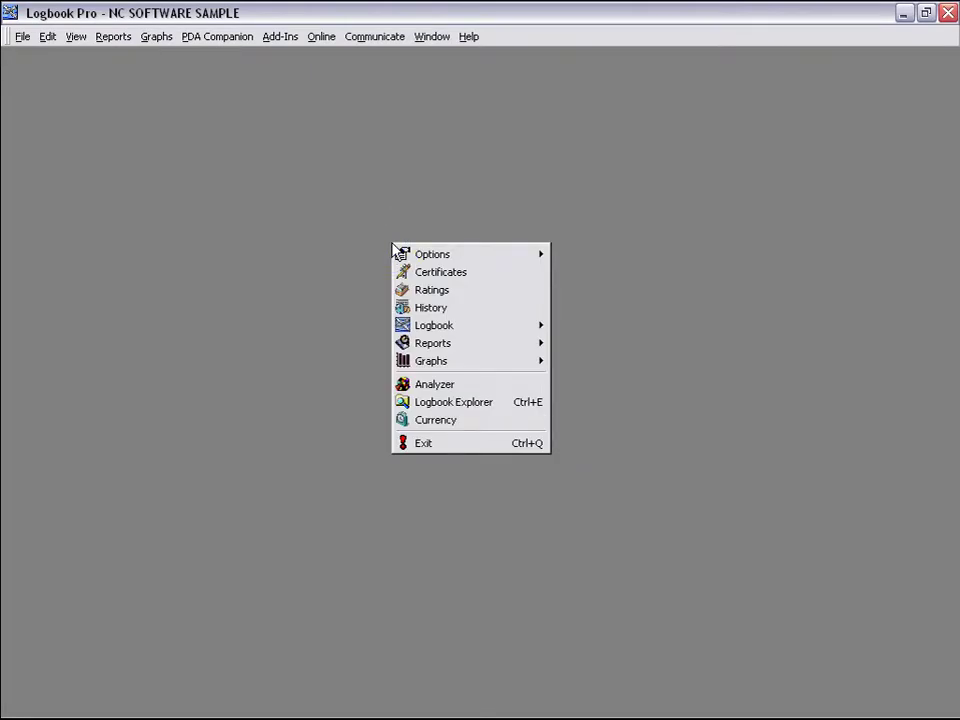
- Dismiss the open list and browse the workspace shortcut list of program areas
left_click(261, 210)
right_click(261, 210)
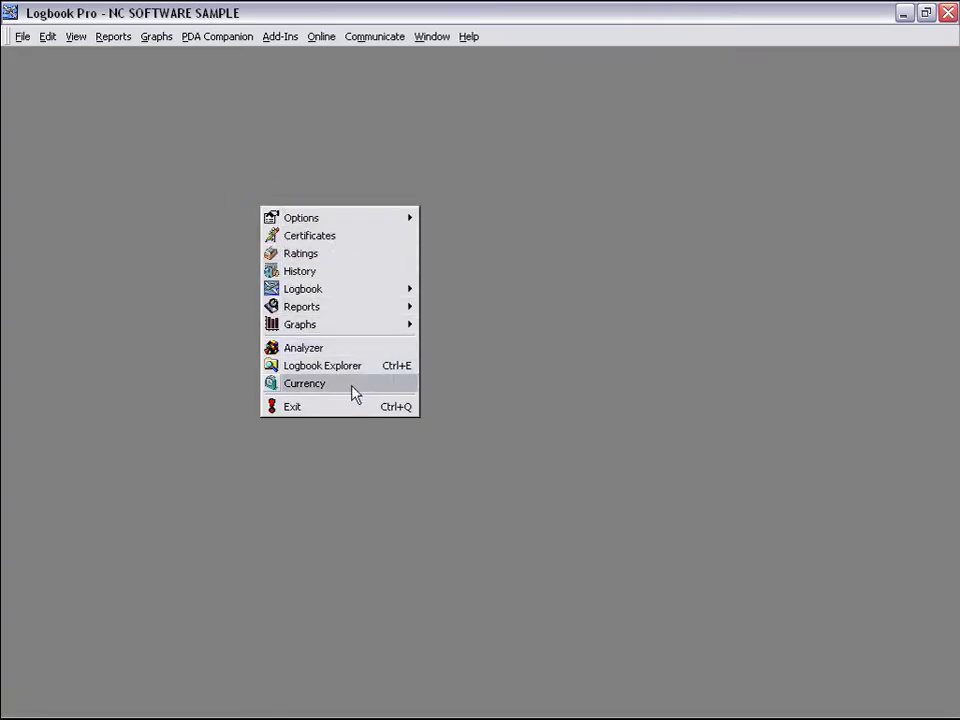
mouse_move(381, 318)
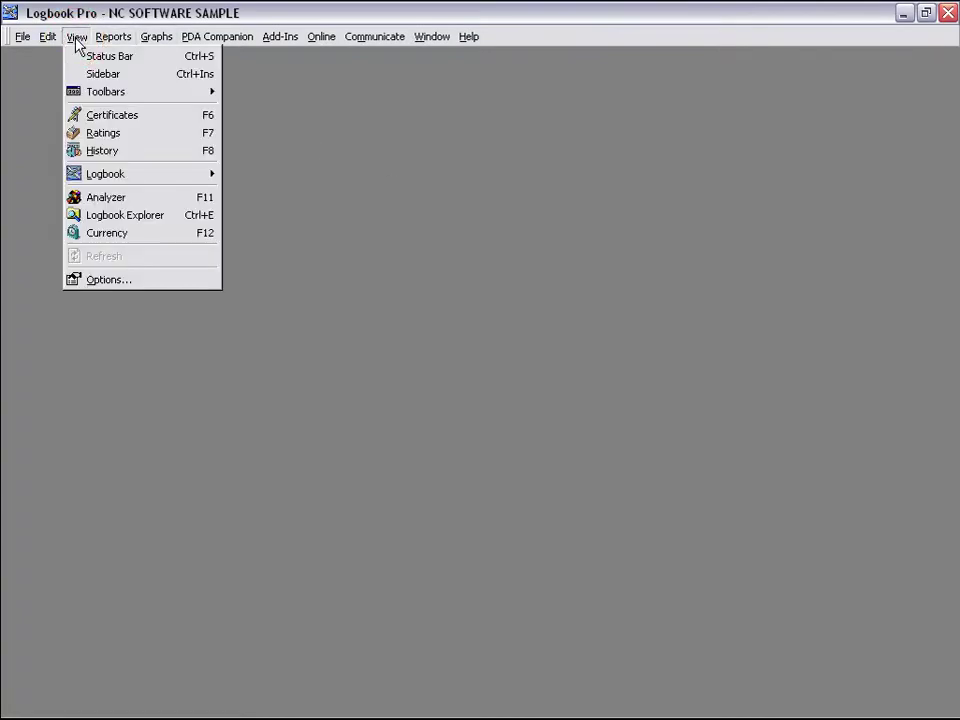
- Turn the Main Toolbar, Status Bar and Sidebar back on from the View menu
mouse_move(99, 93)
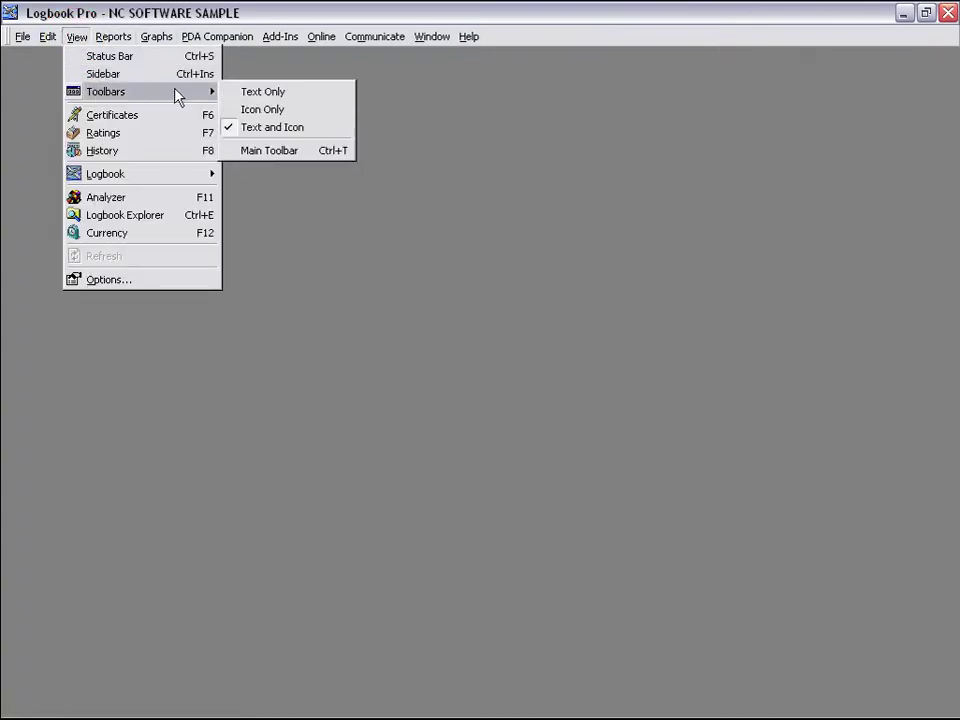
left_click(264, 151)
left_click(79, 38)
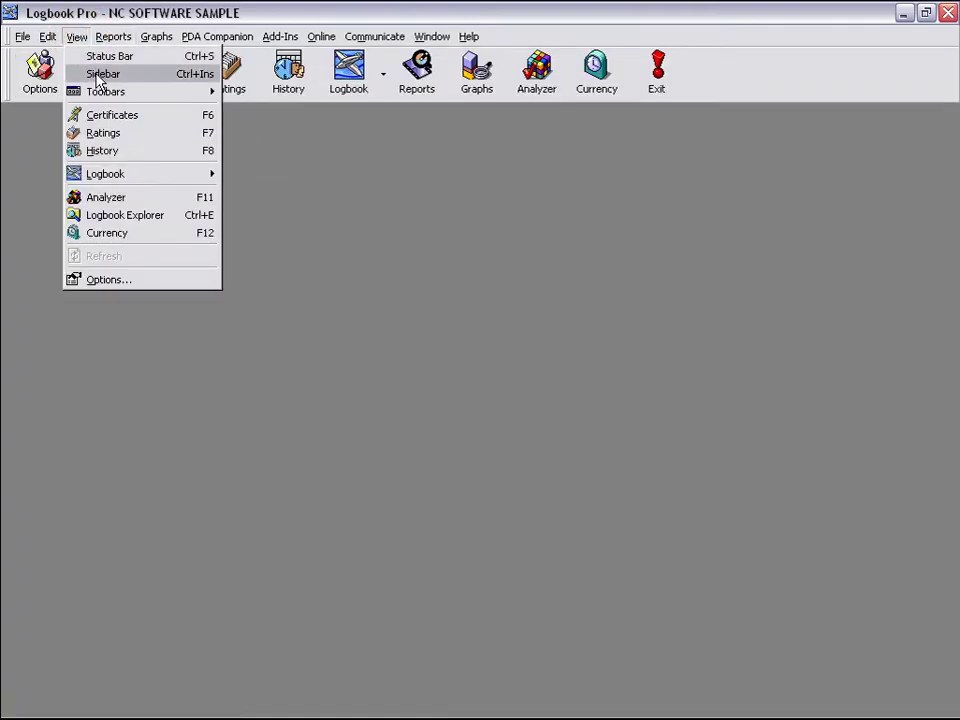
left_click(100, 57)
left_click(78, 36)
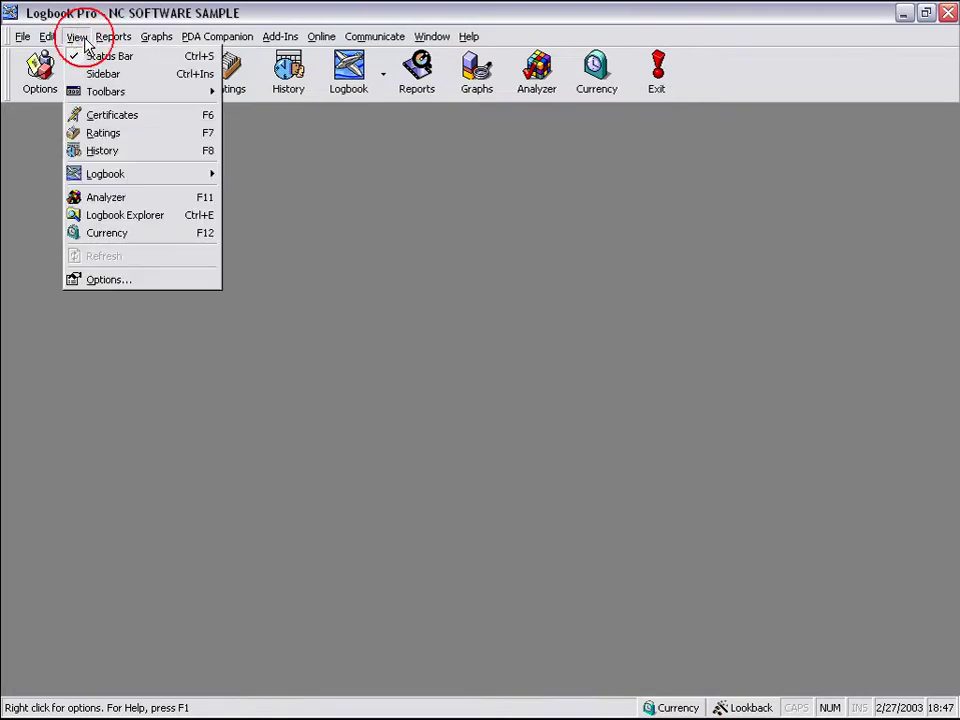
left_click(100, 72)
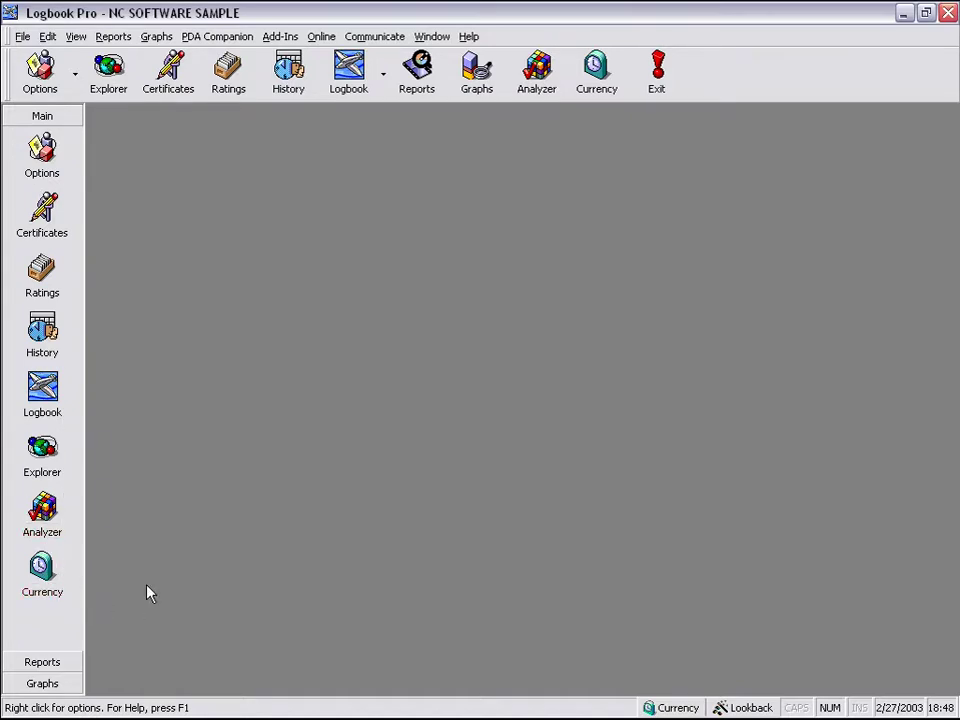
- Browse the sidebar's Reports and Graphs groups, returning to the Main group each time
left_click(56, 664)
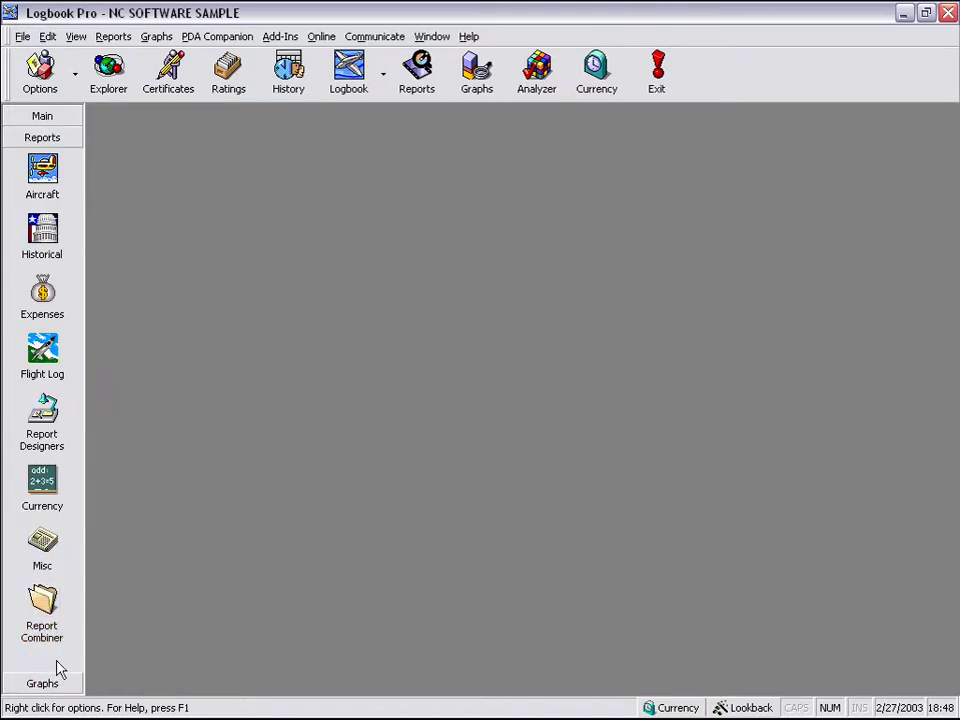
left_click(55, 682)
left_click(80, 115)
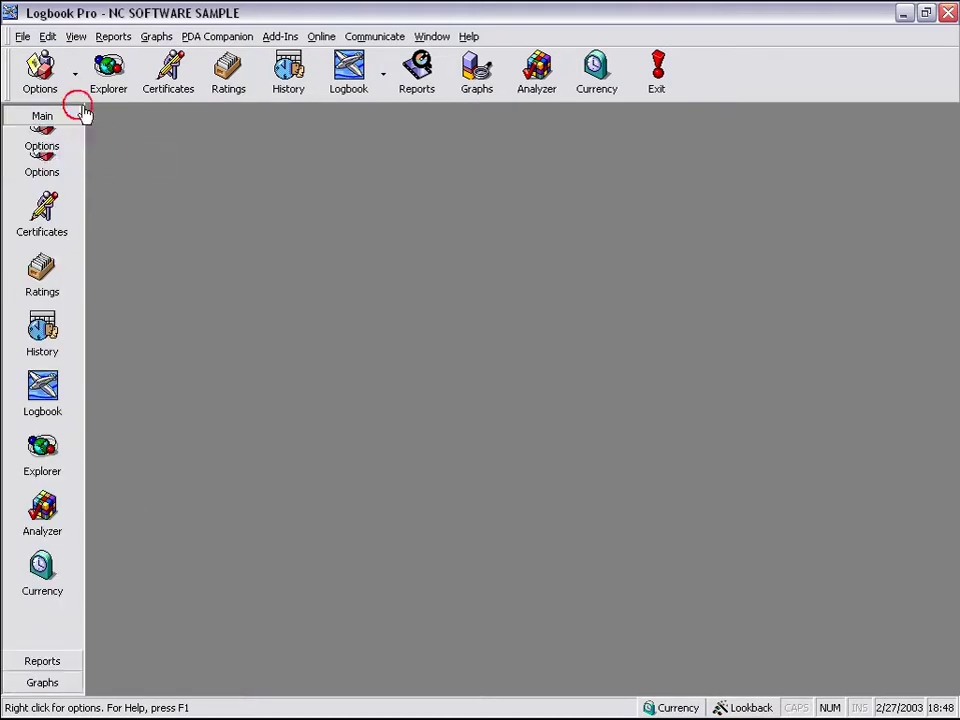
left_click(417, 70)
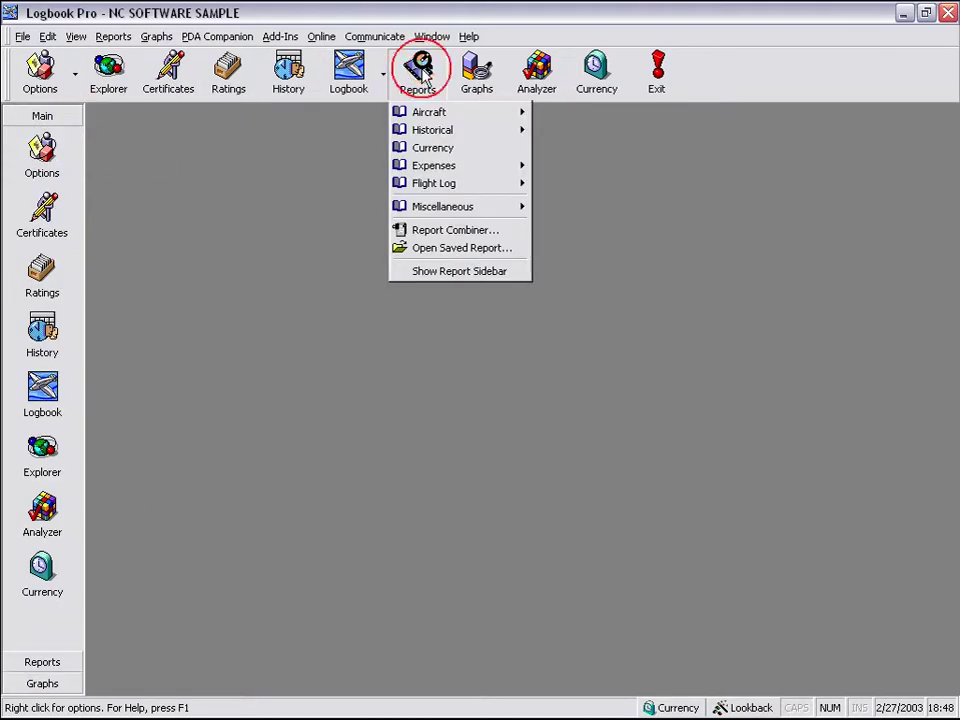
left_click(505, 272)
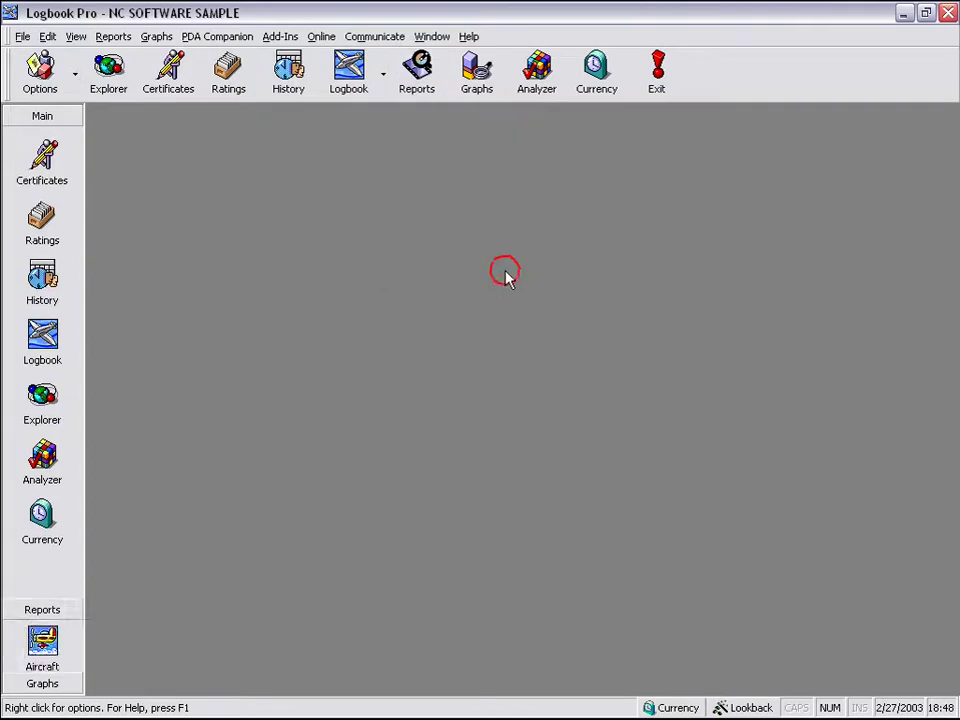
left_click(470, 84)
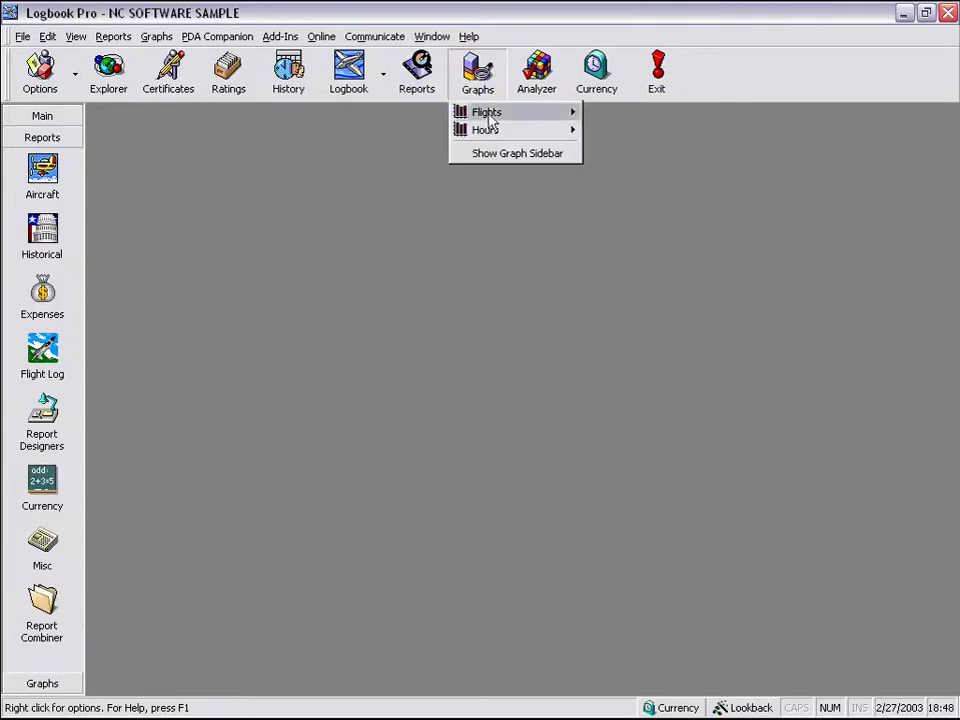
left_click(501, 155)
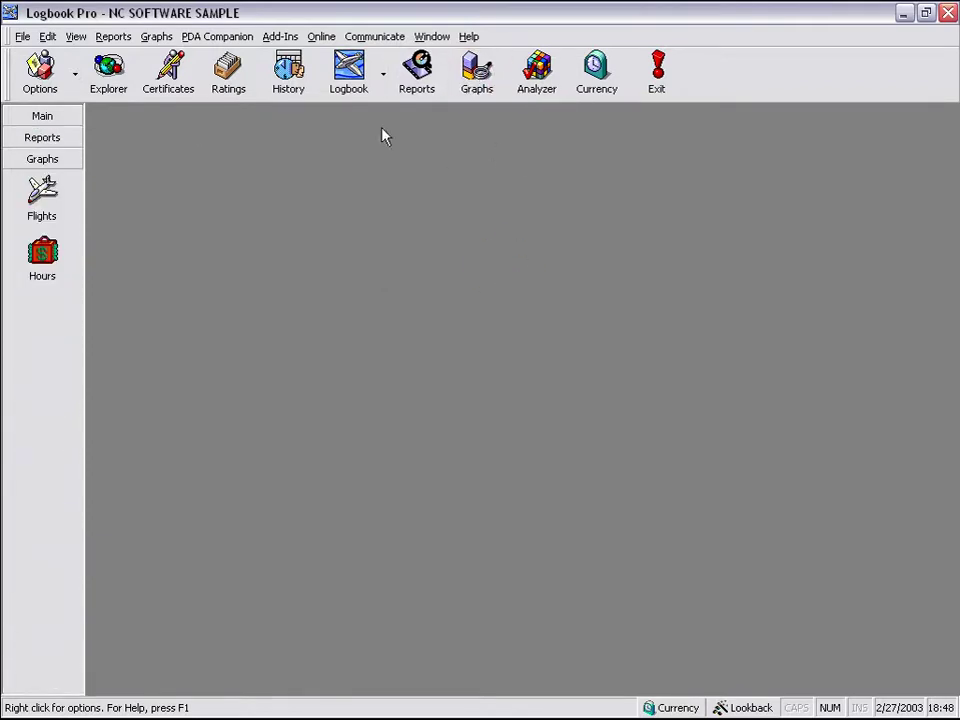
left_click(60, 119)
- Open the Certificates window from the sidebar's Main group
left_click(76, 36)
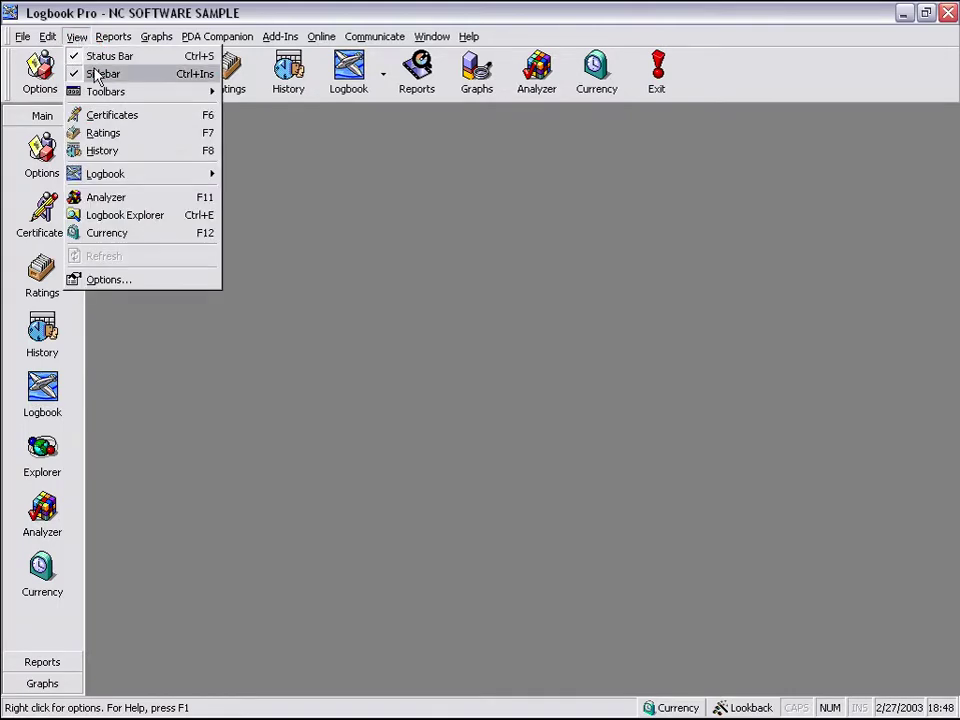
left_click(71, 36)
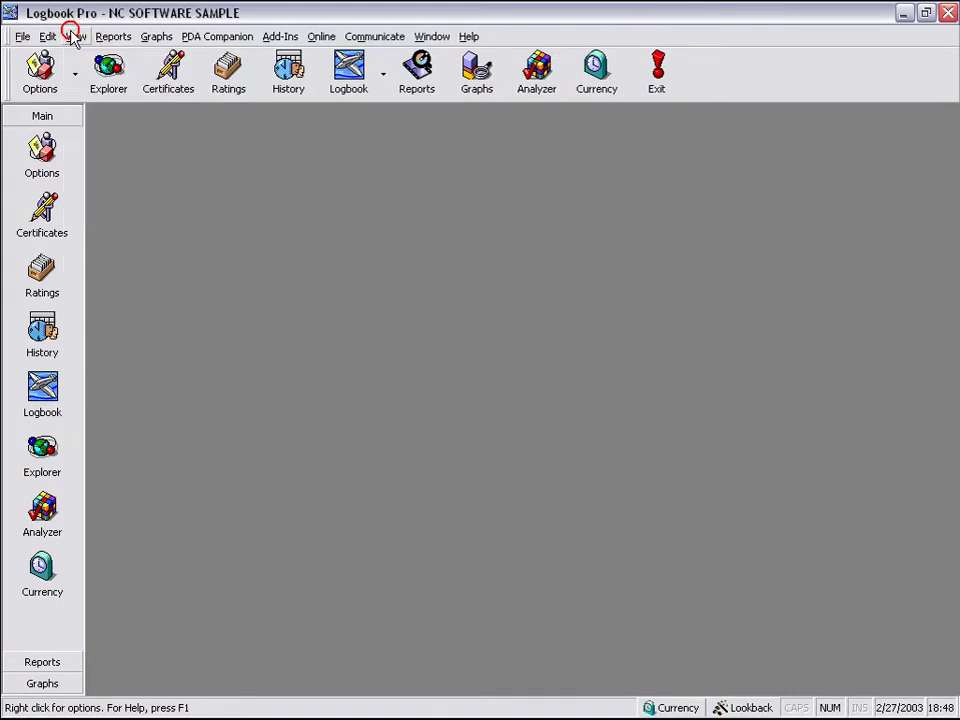
left_click(46, 220)
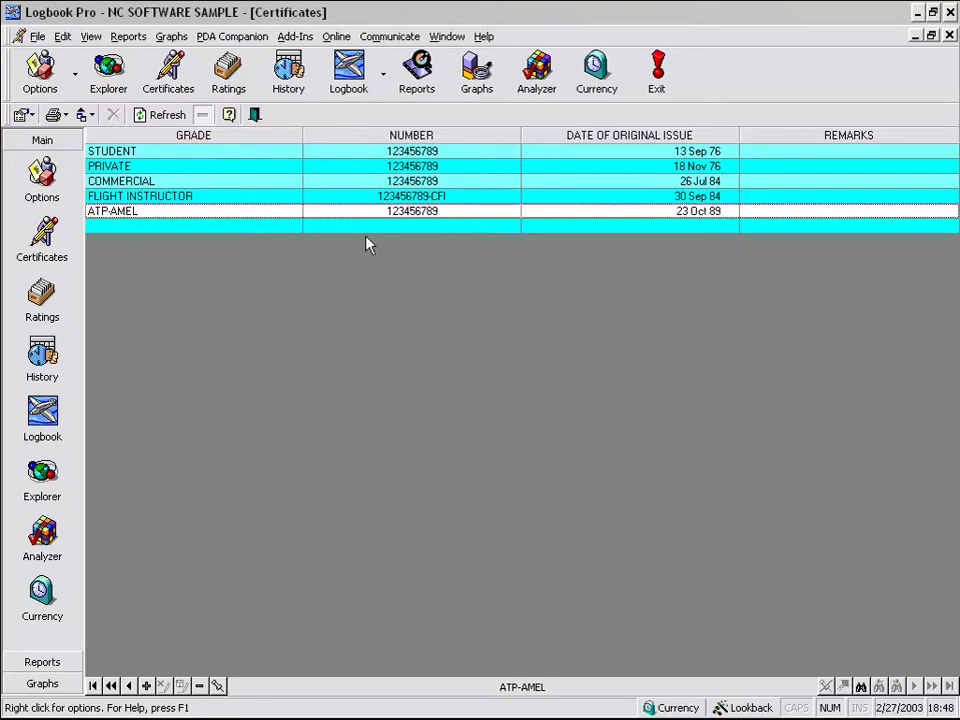
- Open the Ratings window, then the Explorer tree showing Flight Log (5230)
left_click(245, 86)
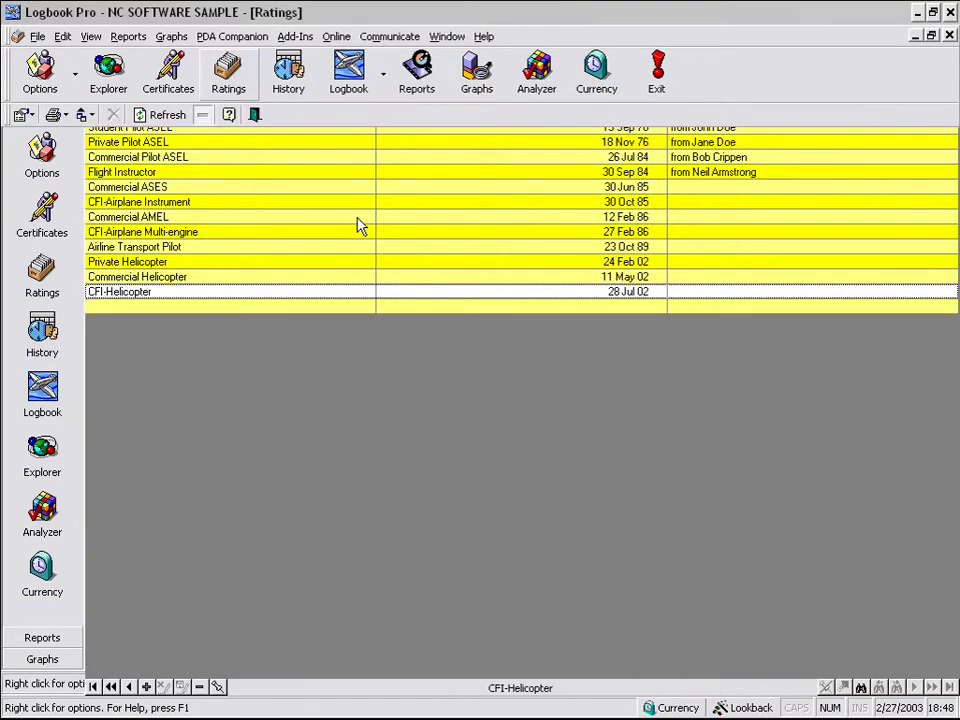
left_click(120, 72)
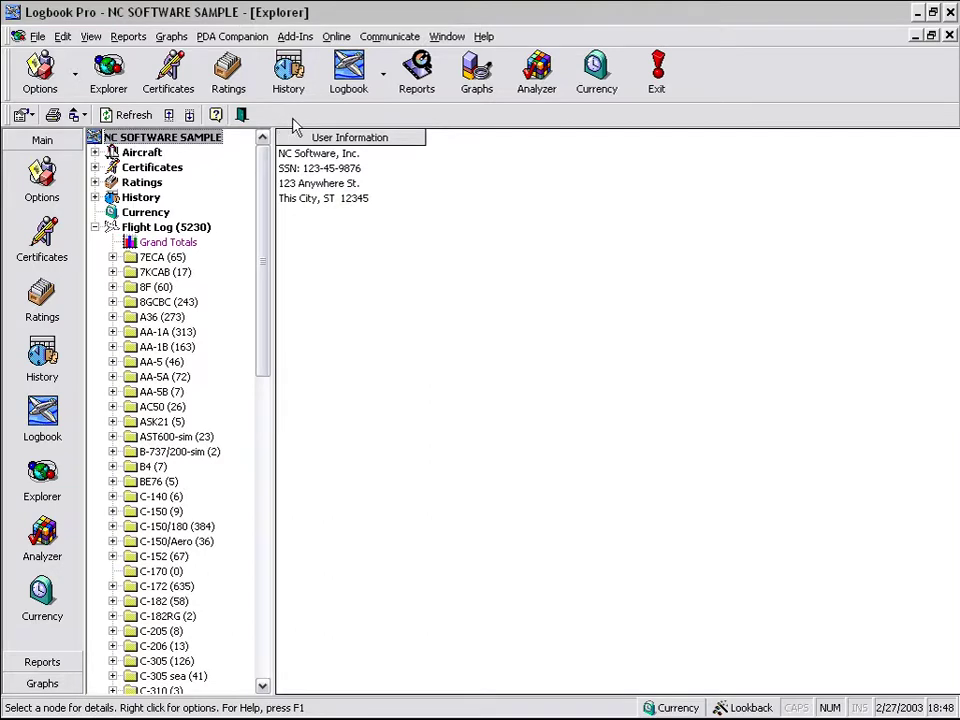
left_click(89, 36)
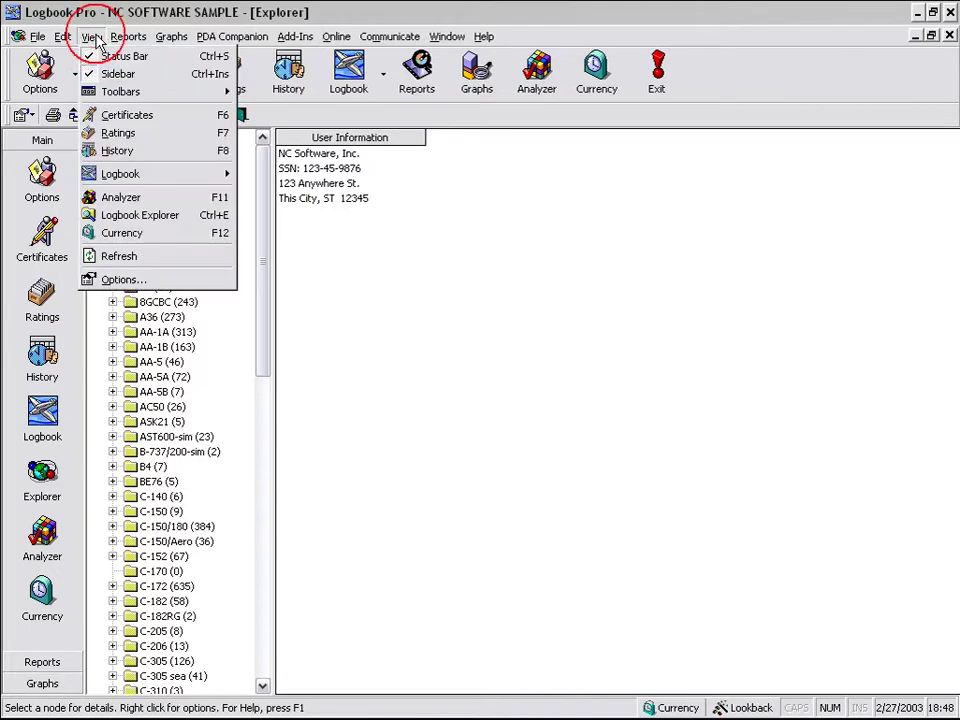
- Hide the sidebar, close all windows, and show currency categories from AMEL through IFR
left_click(112, 73)
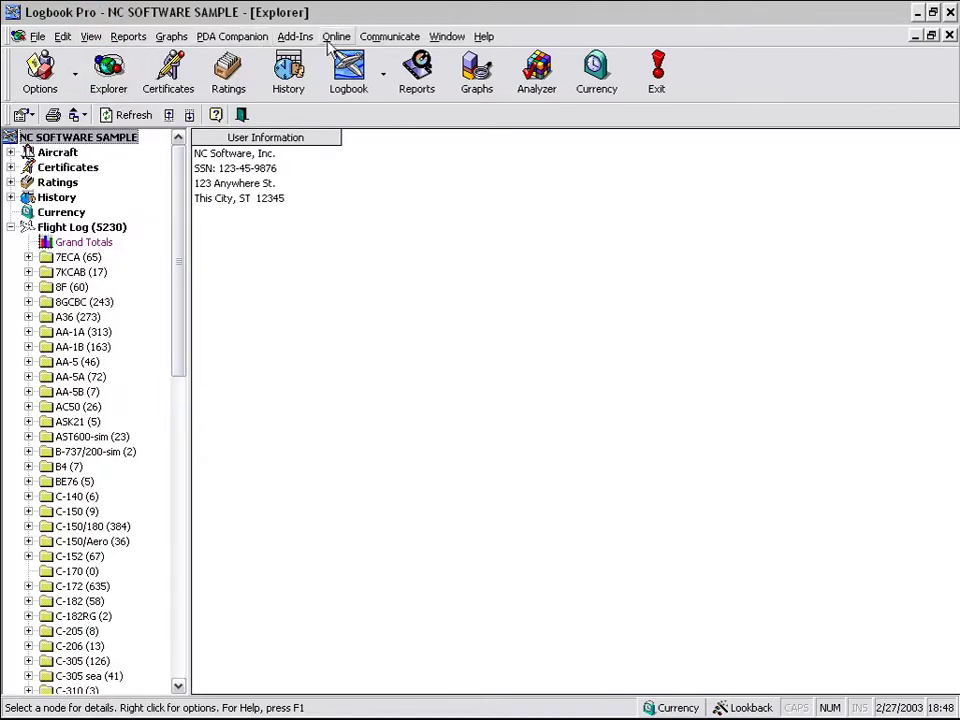
left_click(447, 36)
left_click(481, 146)
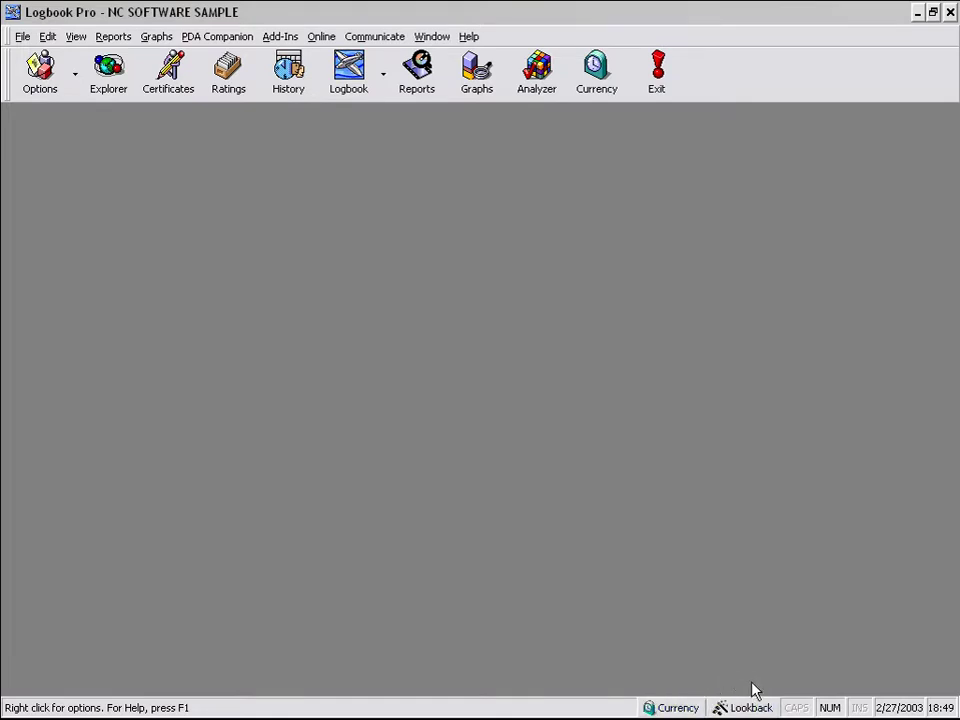
left_click(688, 706)
mouse_move(707, 662)
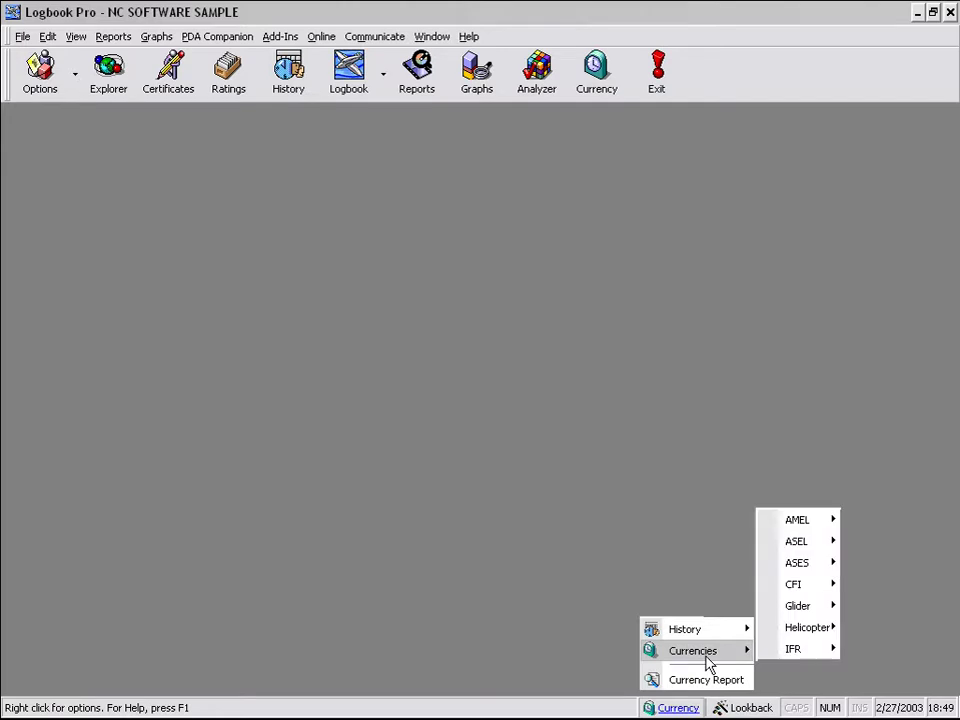
mouse_move(765, 525)
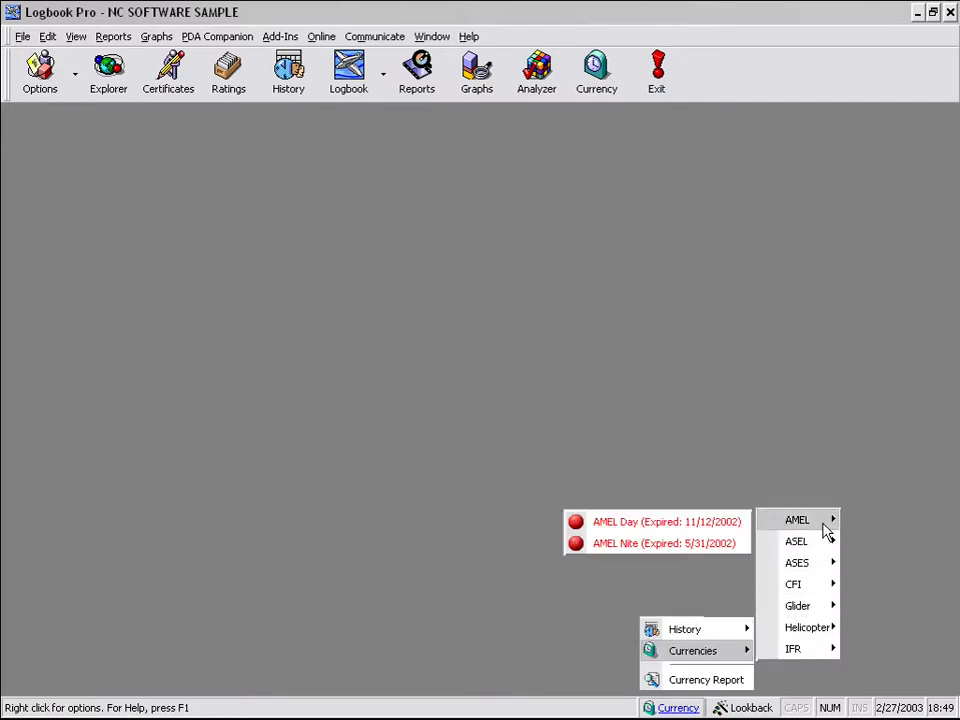
mouse_move(815, 547)
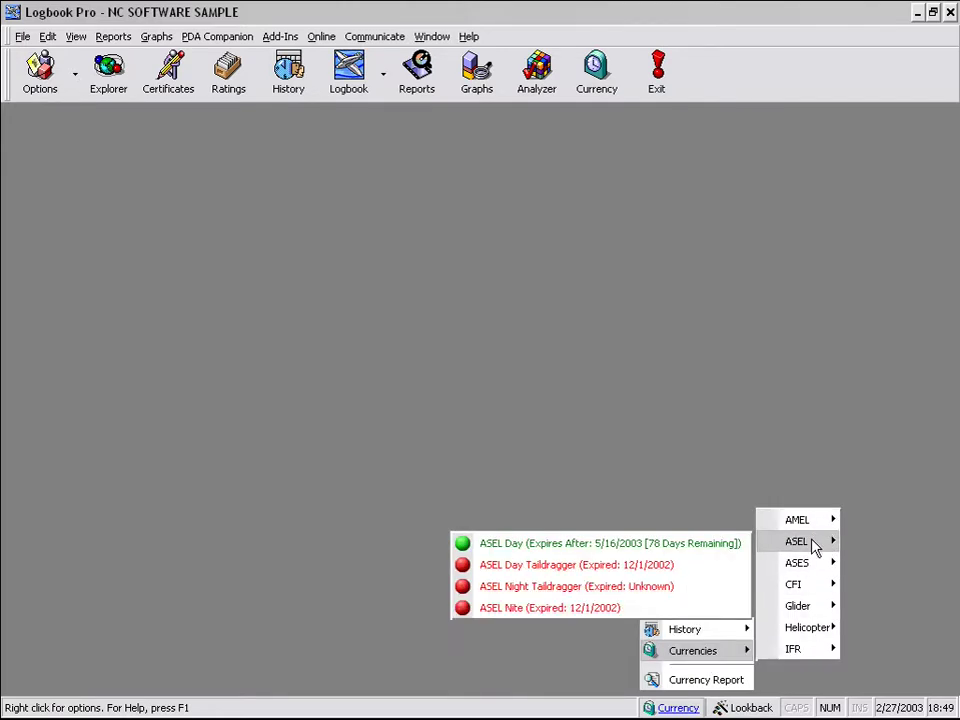
mouse_move(733, 631)
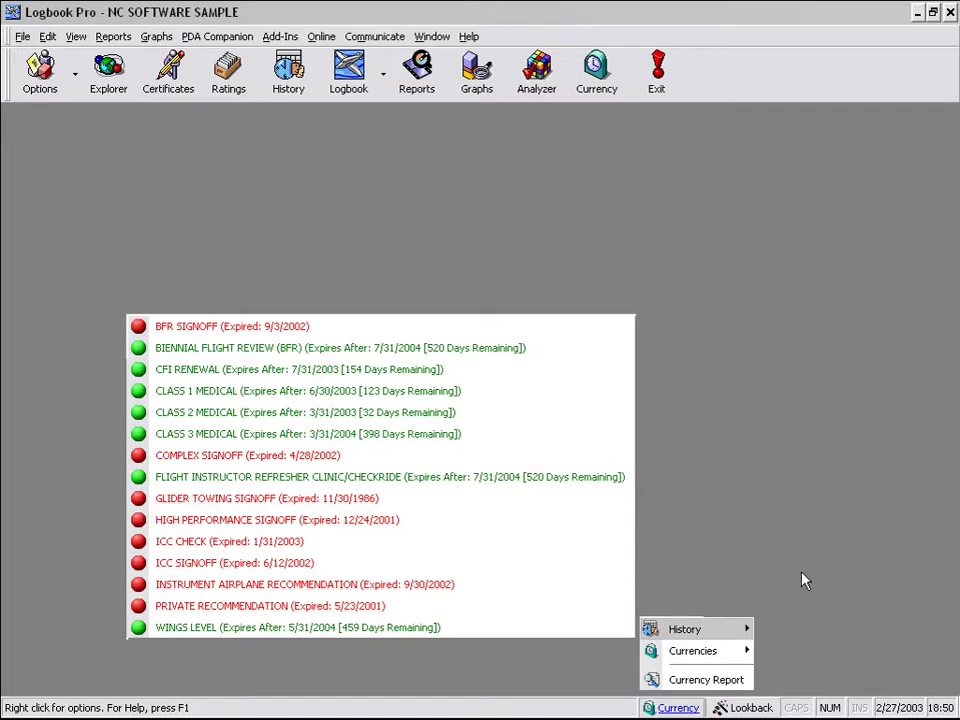
left_click(790, 526)
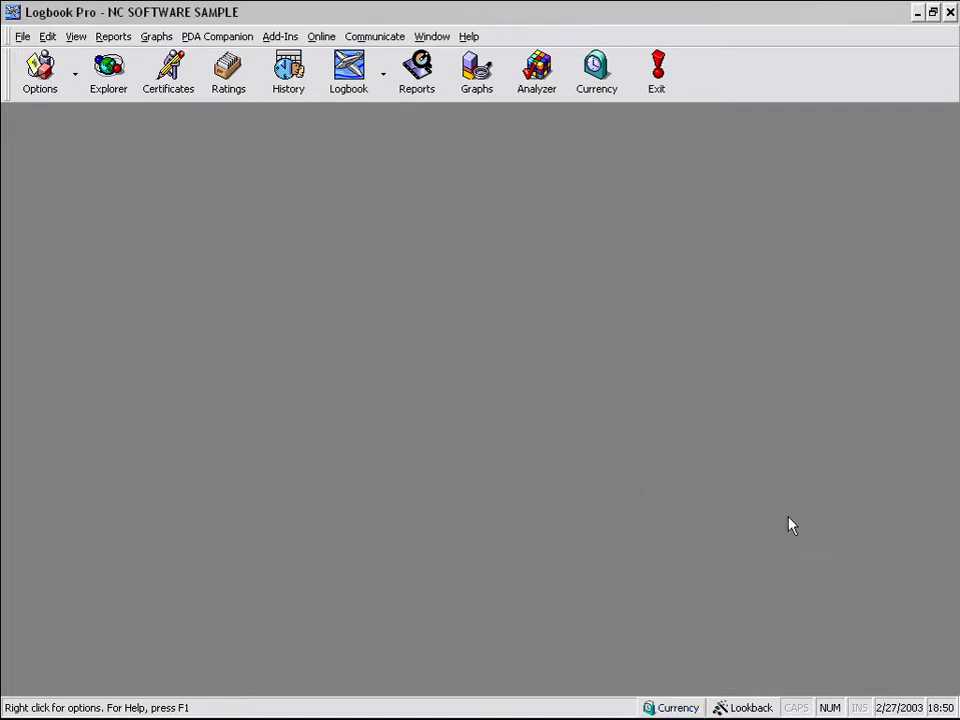
left_click(767, 709)
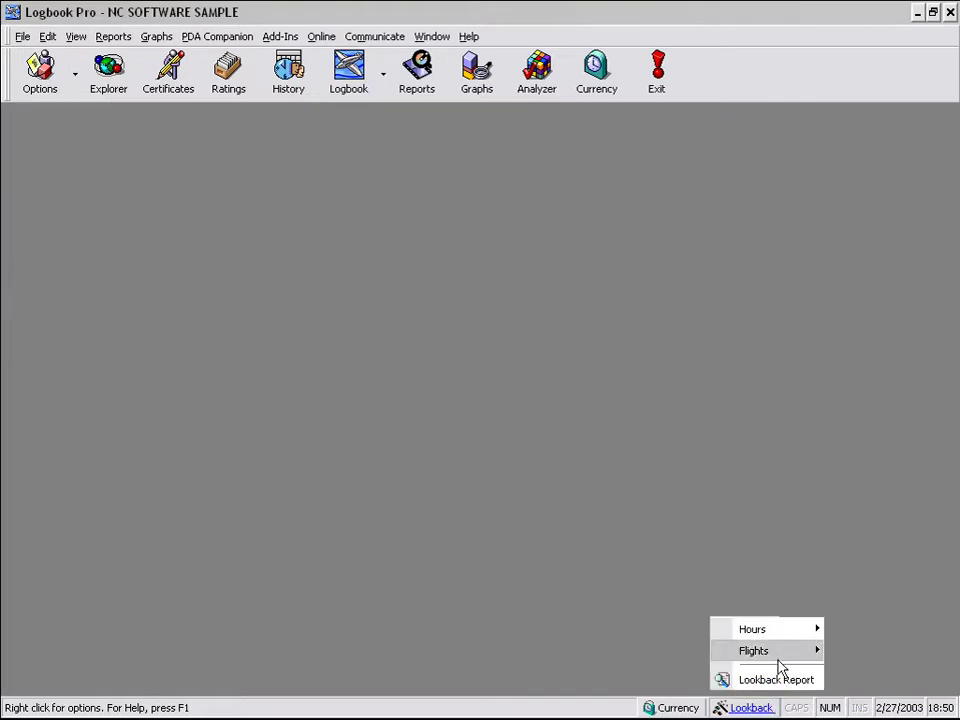
mouse_move(786, 659)
mouse_move(755, 652)
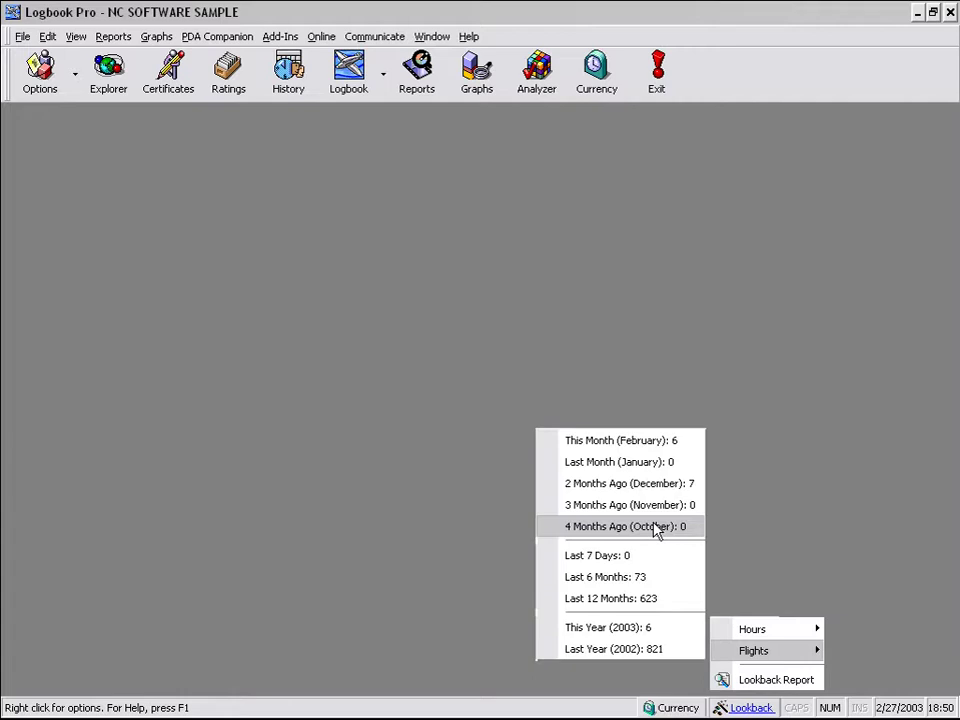
left_click(830, 363)
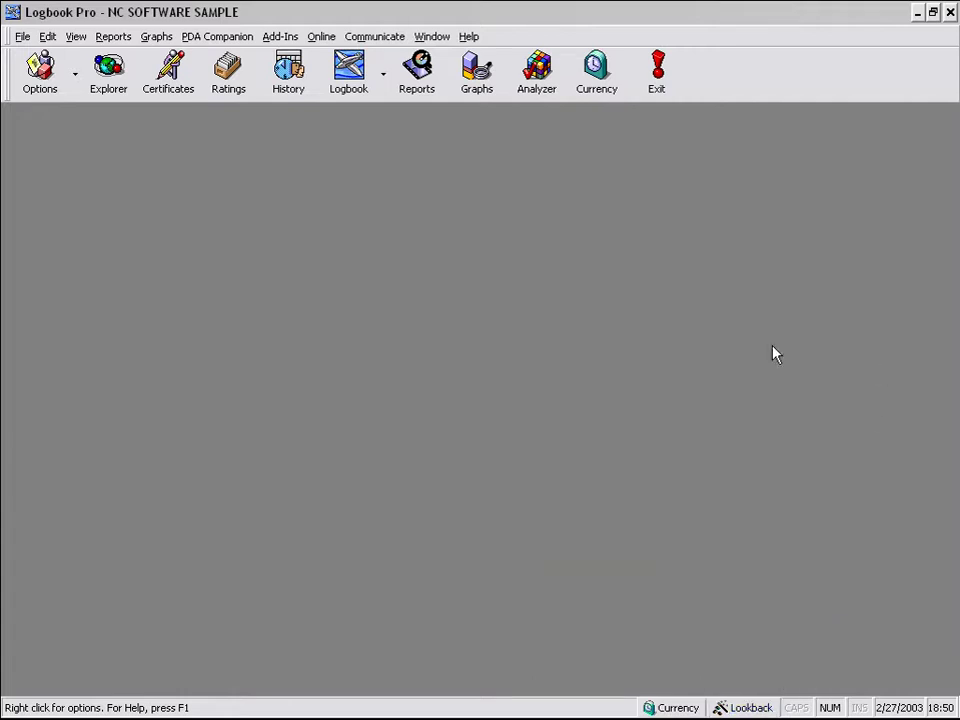
left_click(416, 80)
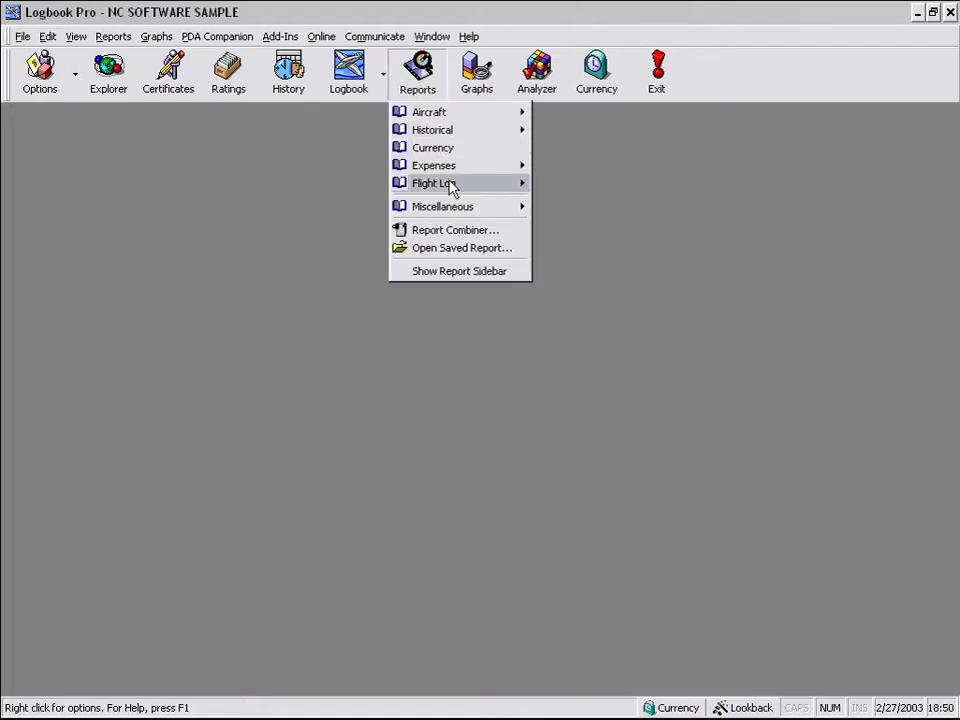
mouse_move(452, 188)
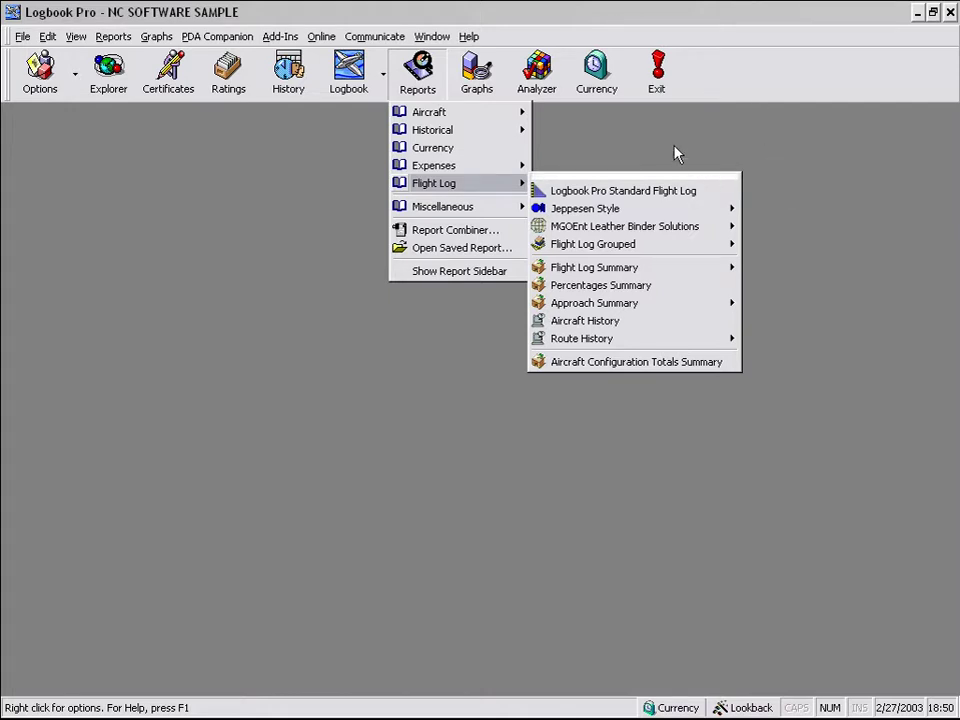
mouse_move(666, 211)
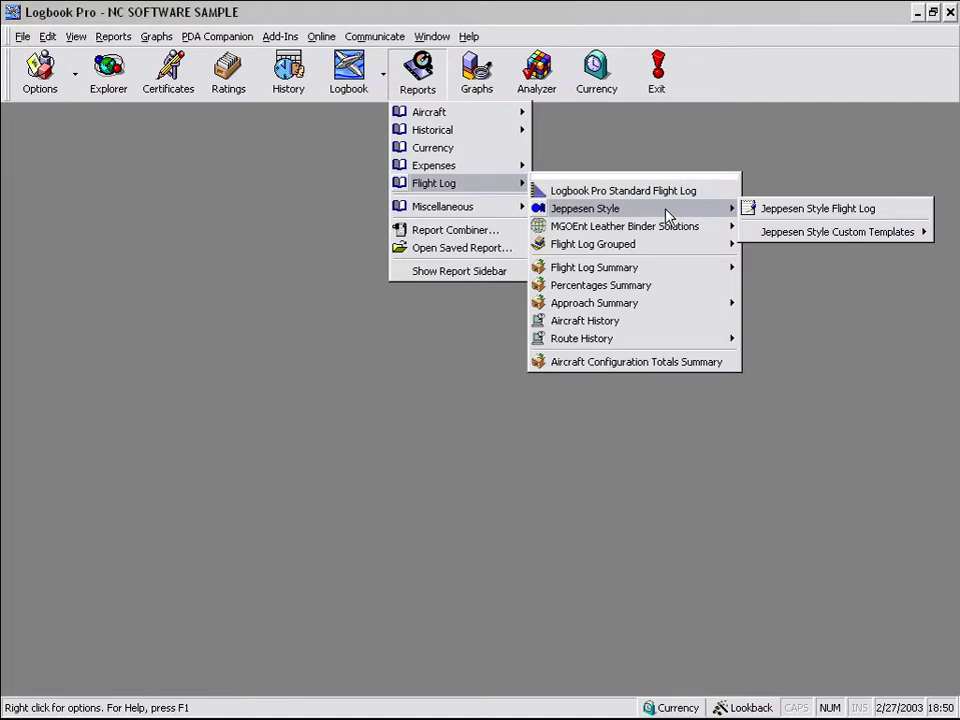
mouse_move(676, 245)
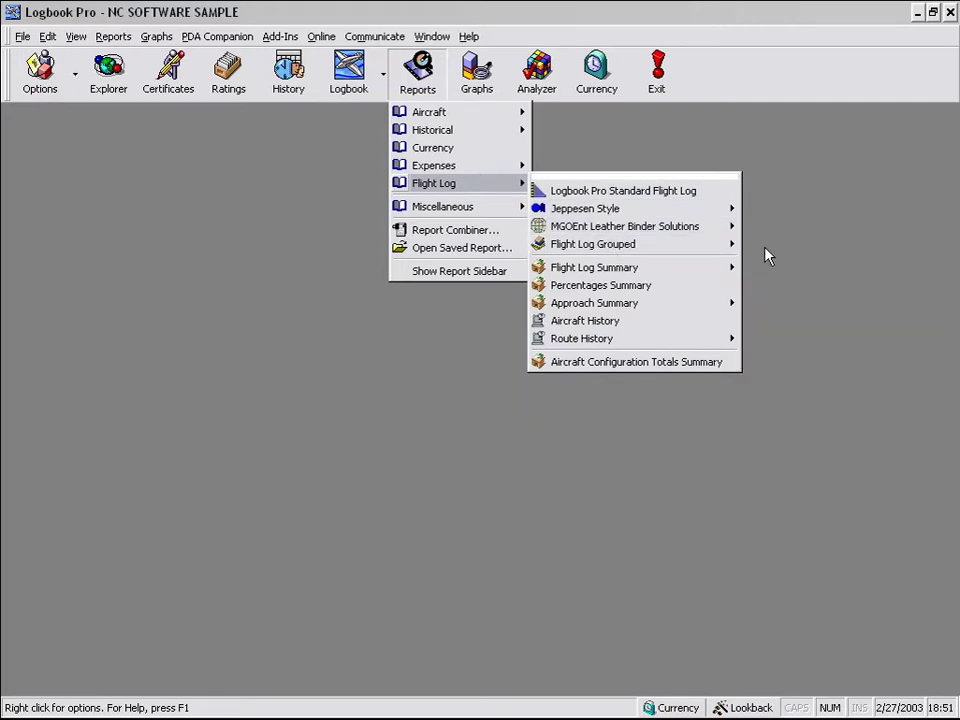
mouse_move(735, 248)
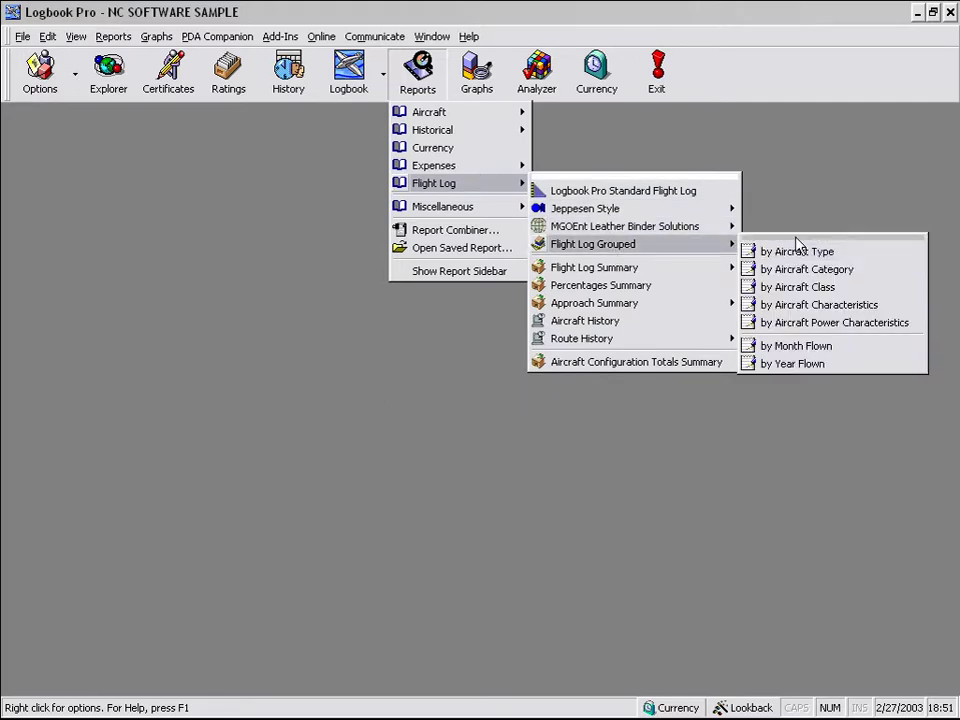
left_click(816, 160)
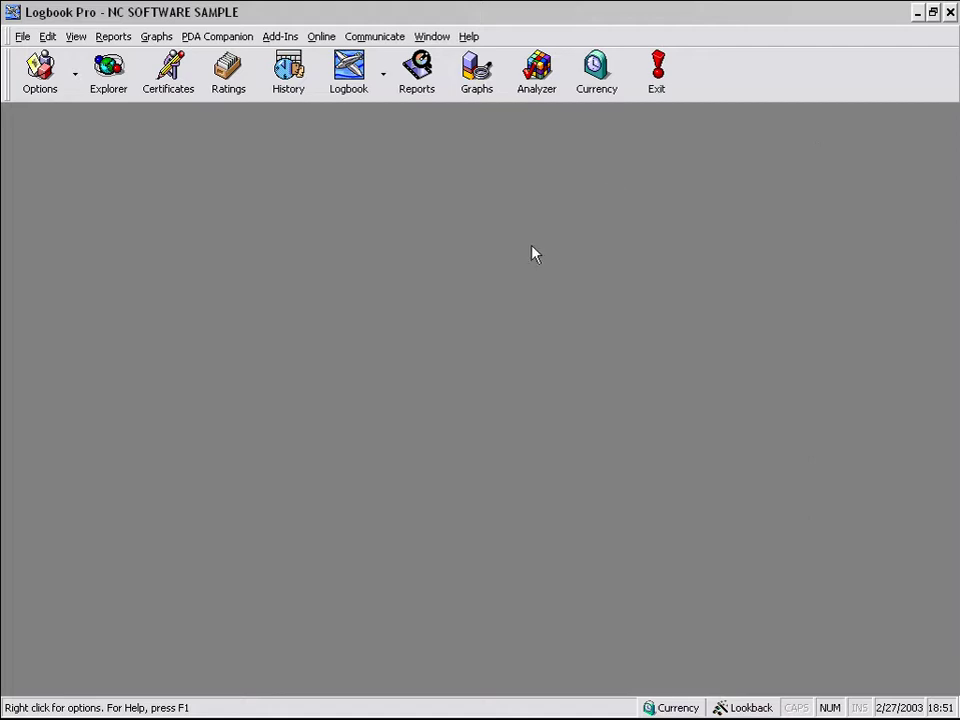
- Open the Certificates list and check the right-click options for the ATP-AMEL row and the window
left_click(172, 75)
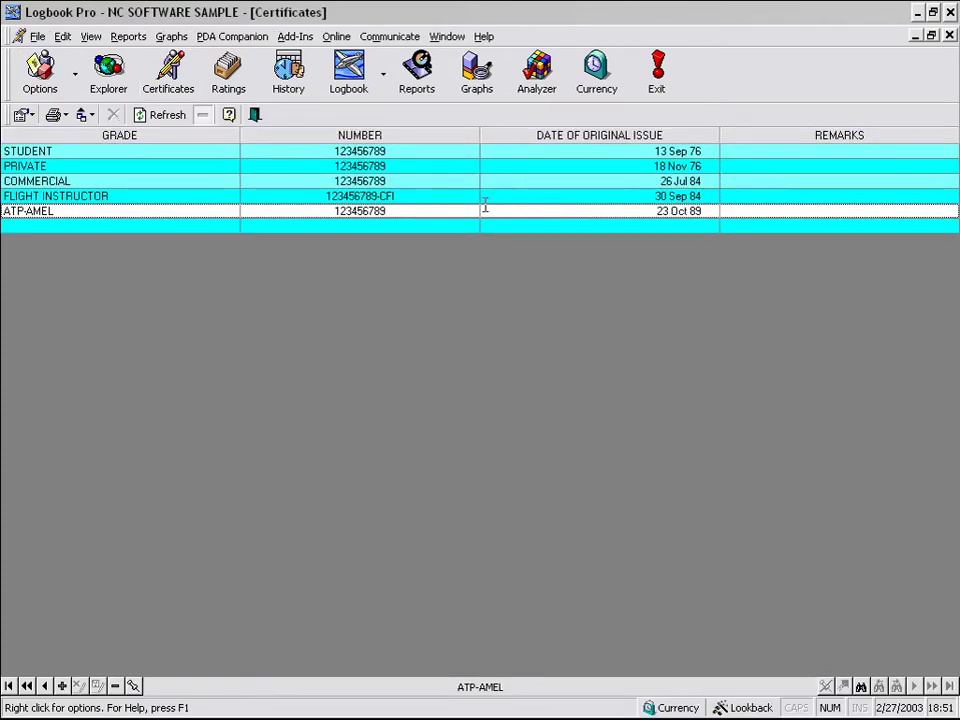
right_click(452, 211)
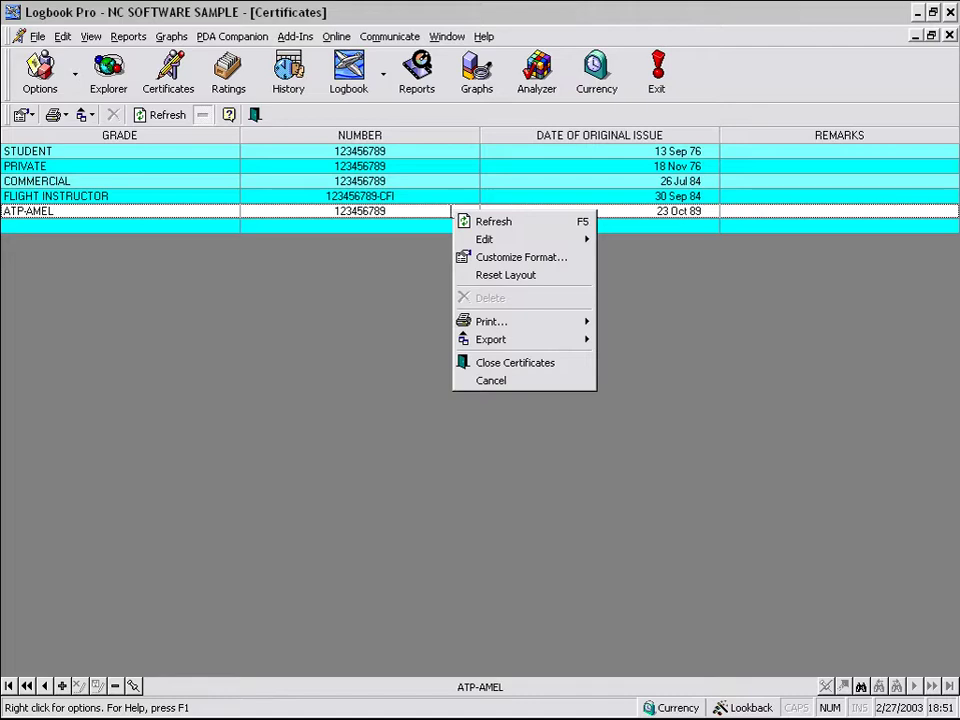
left_click(390, 297)
right_click(221, 294)
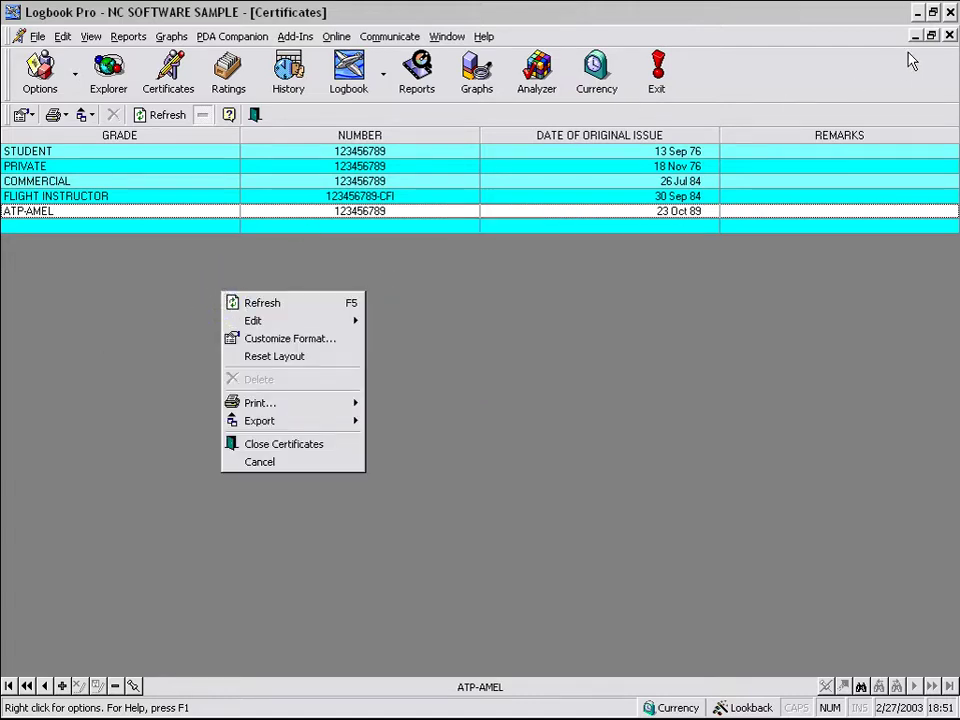
left_click(696, 30)
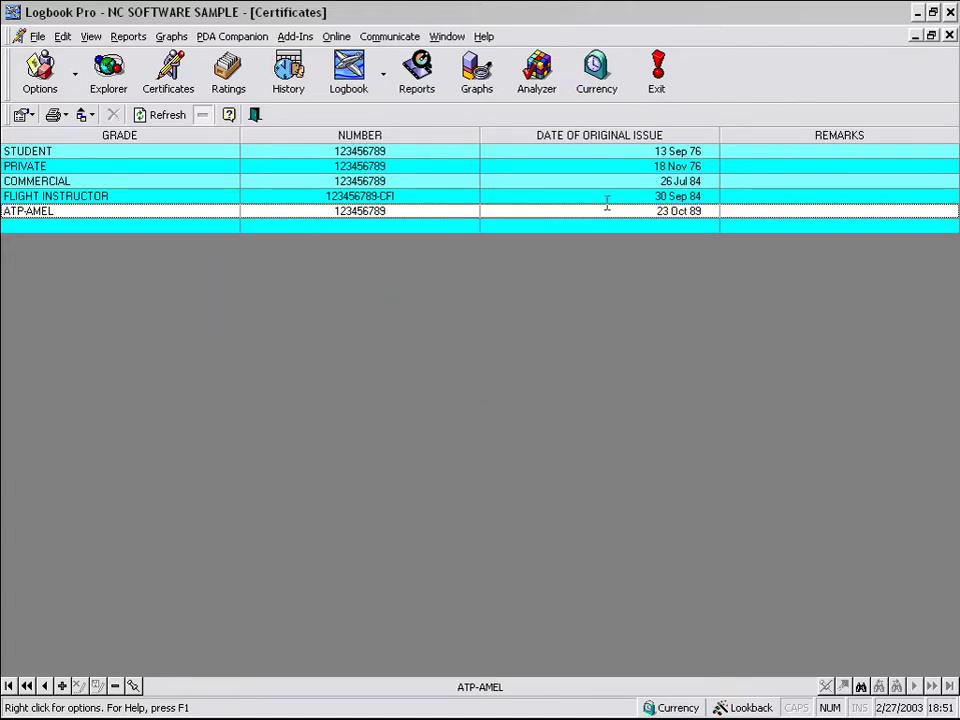
- Restore and re-maximize the Certificates window, then bring up the Ratings list
left_click(931, 36)
double_click(645, 225)
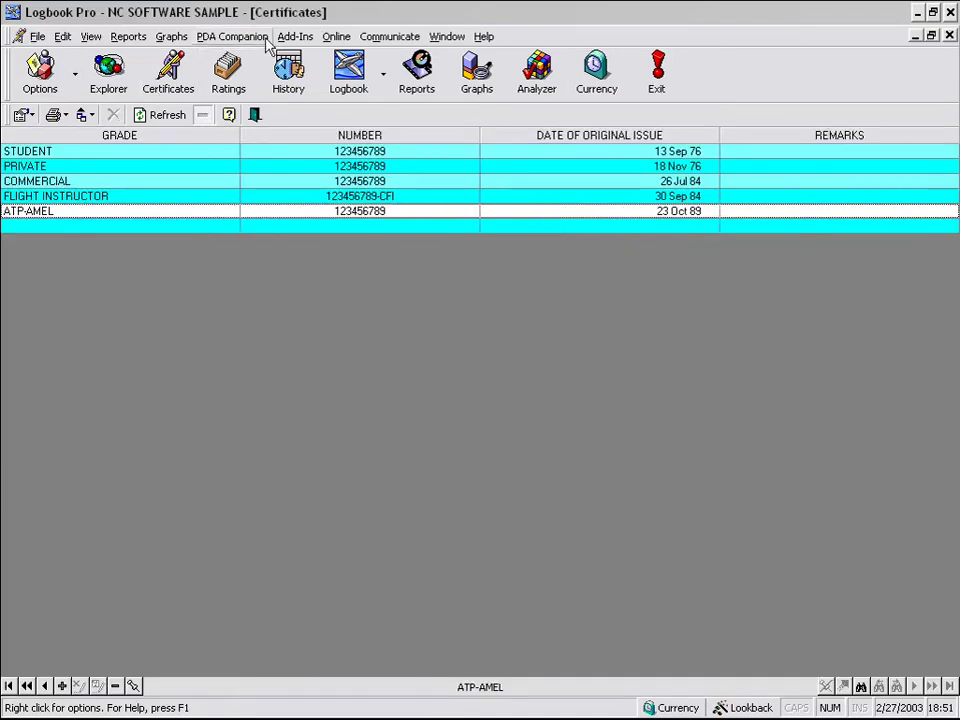
left_click(226, 78)
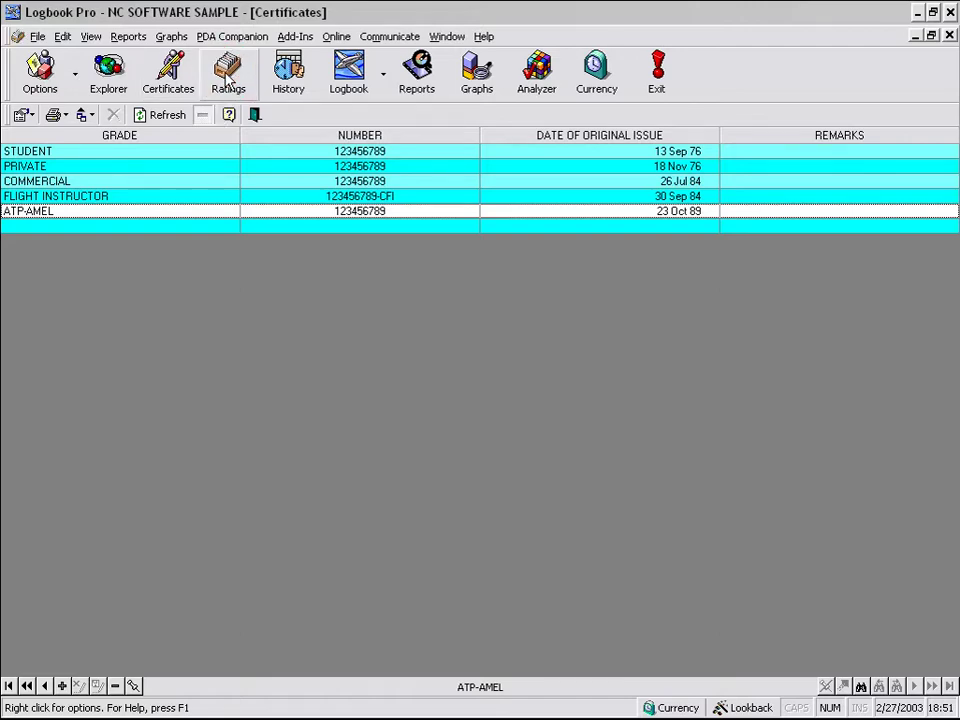
- Open History, close the Certificates window, and cascade the Ratings and History windows
left_click(298, 76)
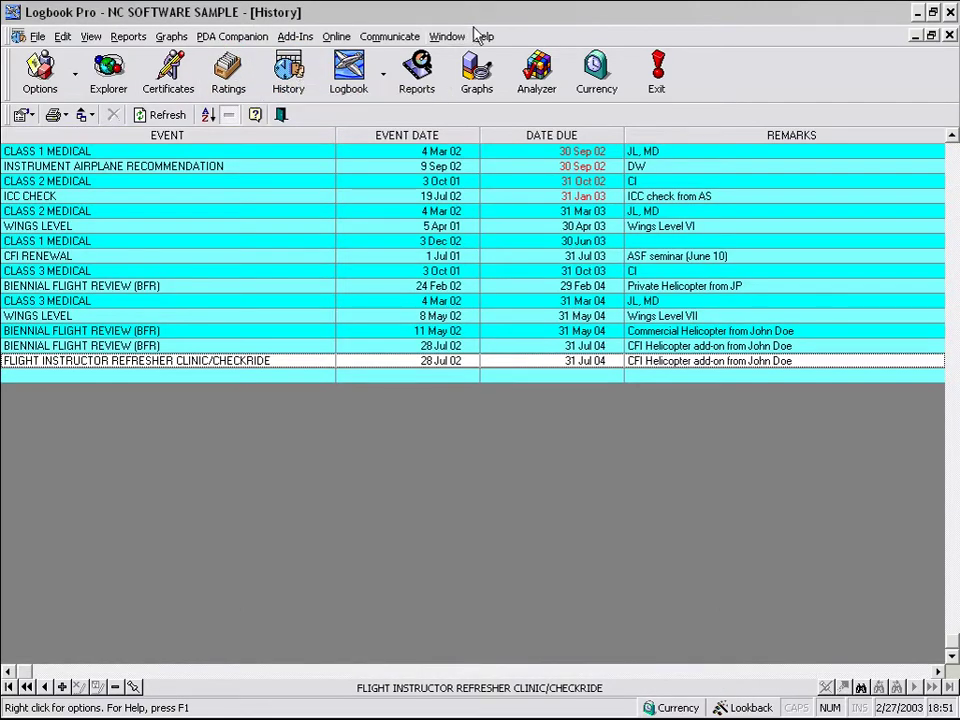
left_click(447, 36)
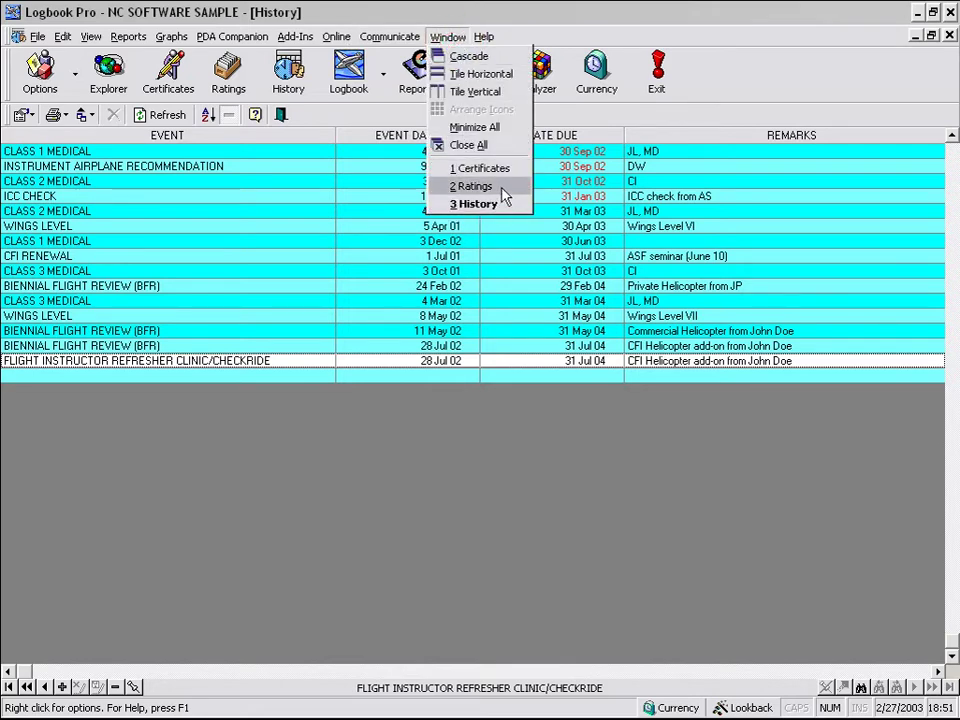
left_click(508, 170)
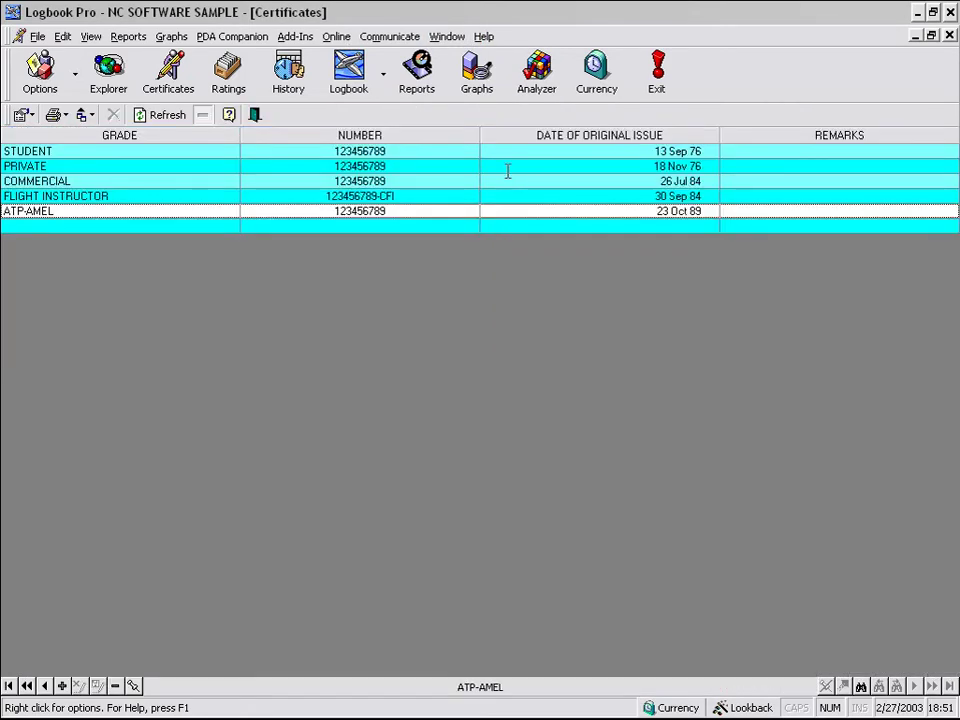
right_click(435, 212)
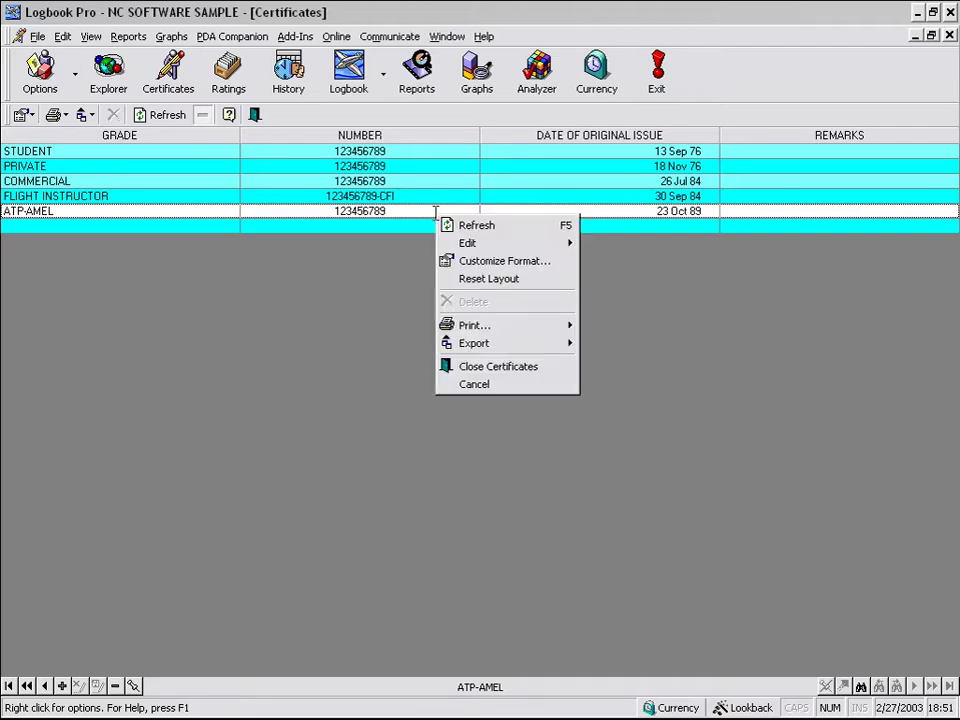
left_click(493, 369)
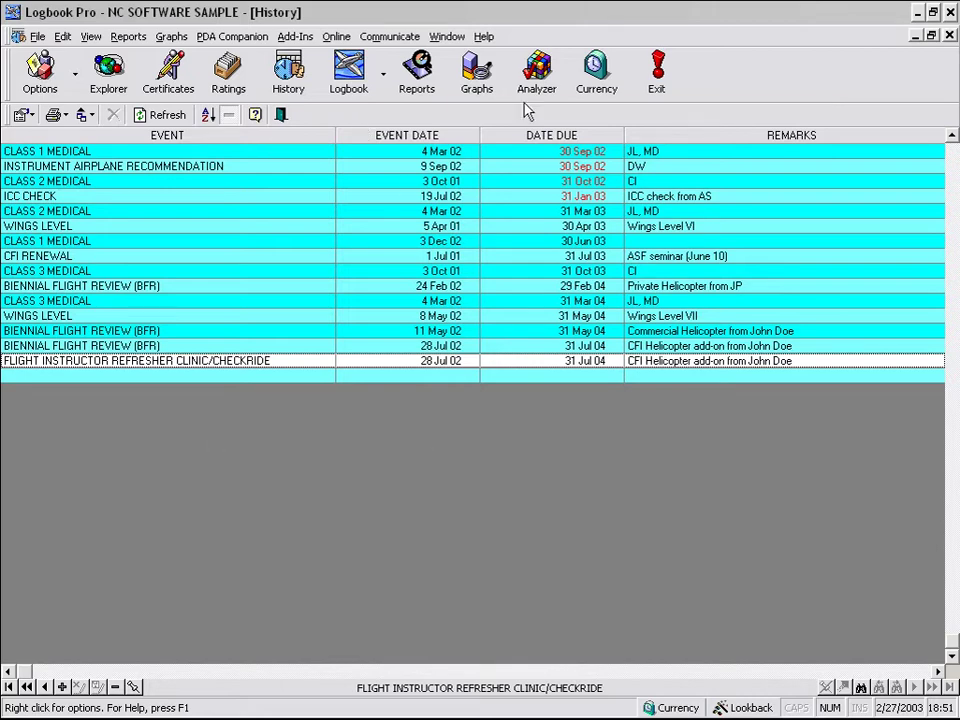
left_click(446, 37)
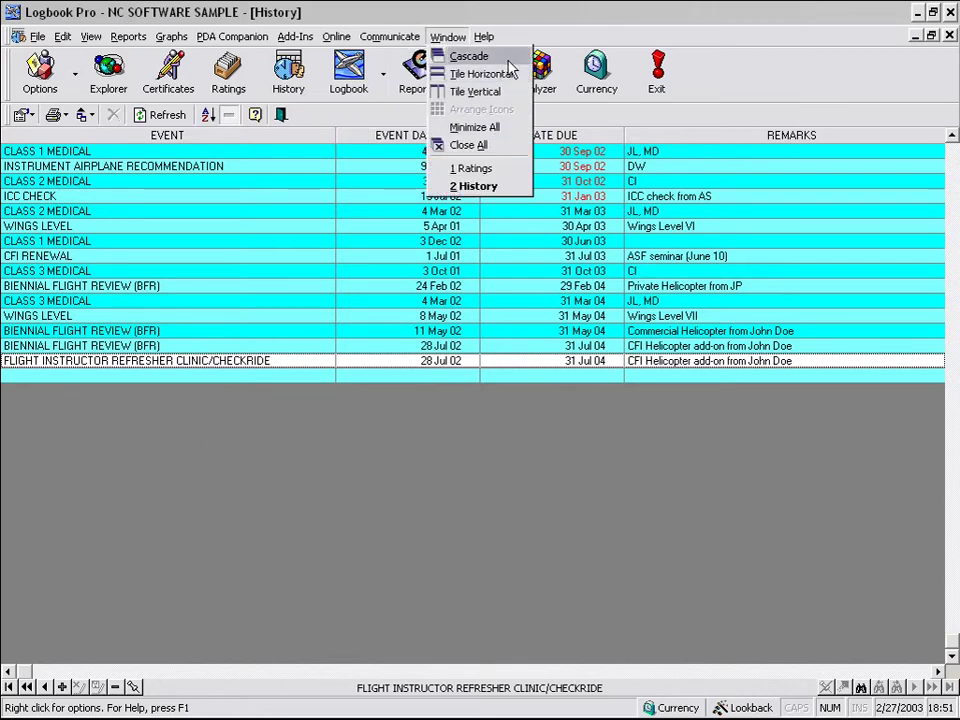
left_click(464, 55)
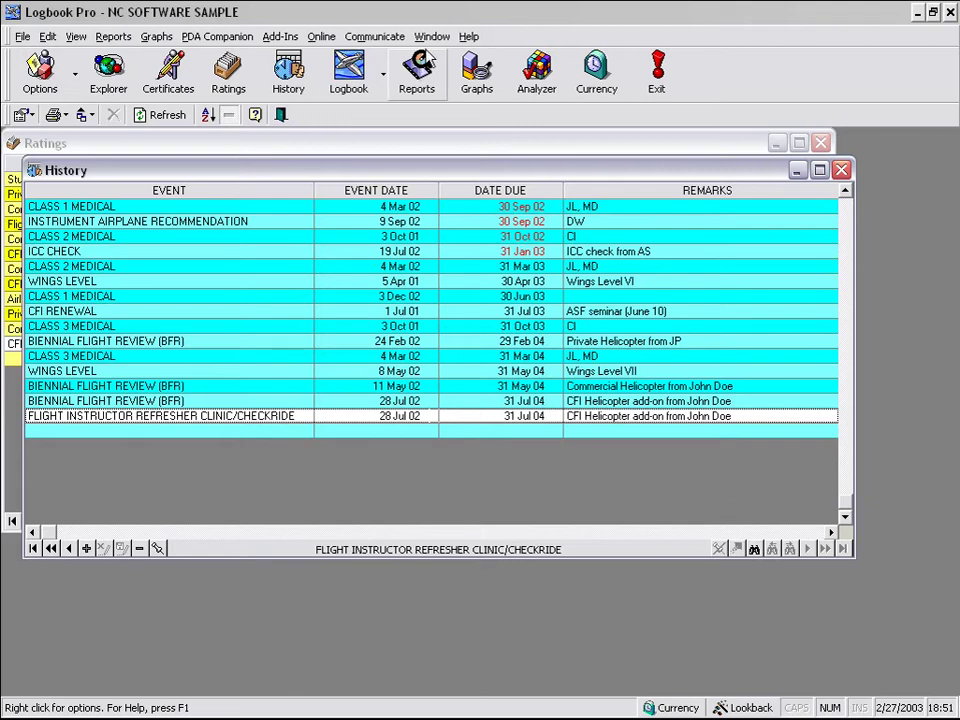
- Tile History and Ratings horizontally, leaving the ICC CHECK event date unchanged
left_click(432, 37)
left_click(440, 73)
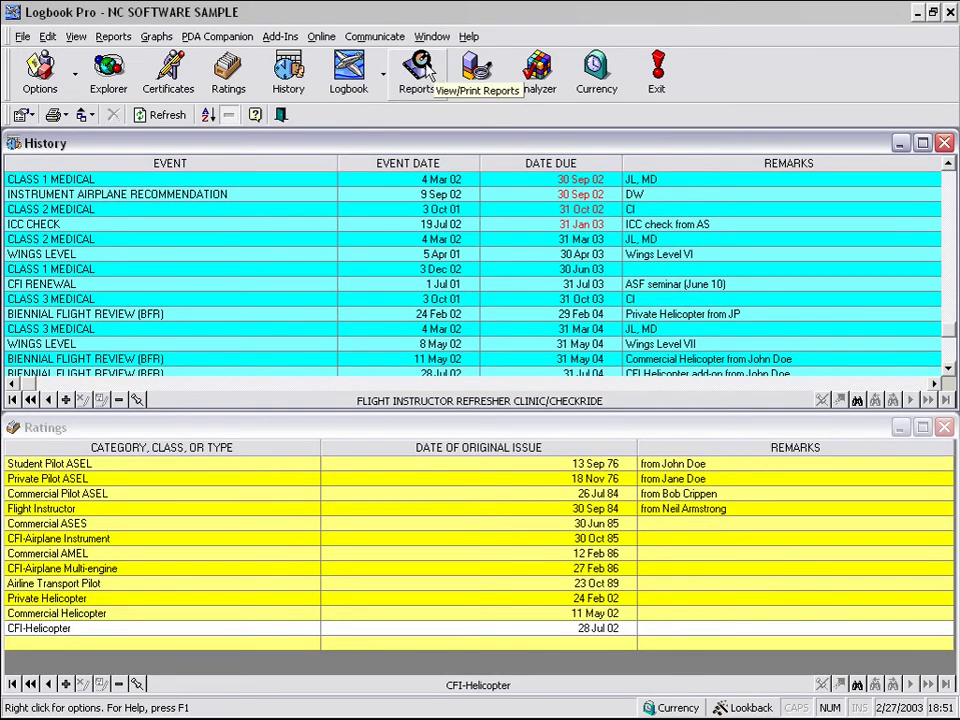
left_click(361, 218)
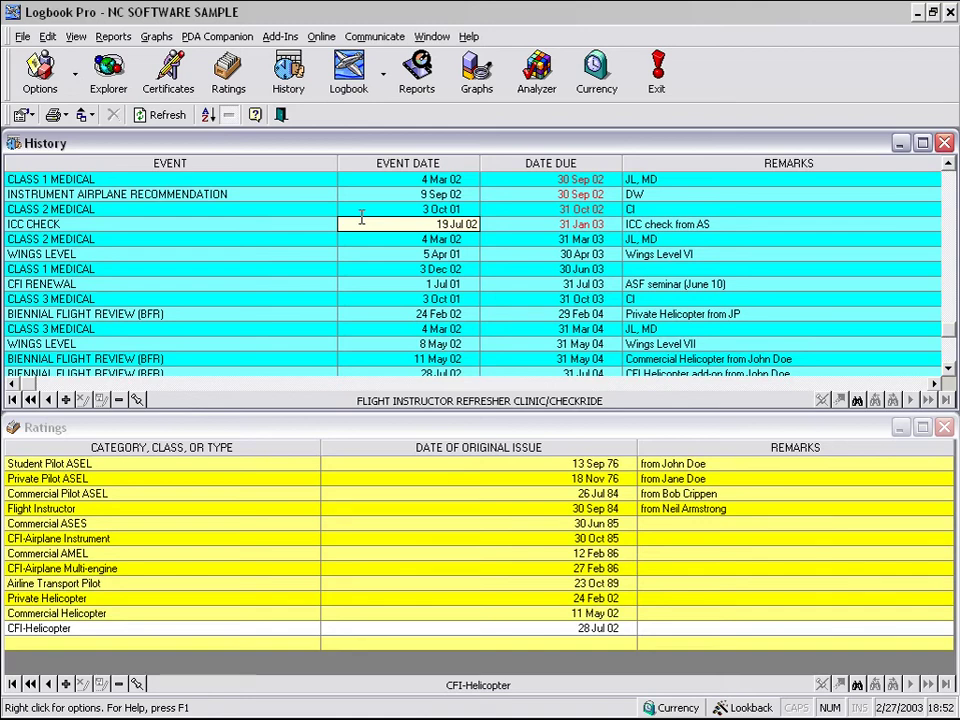
key("Return")
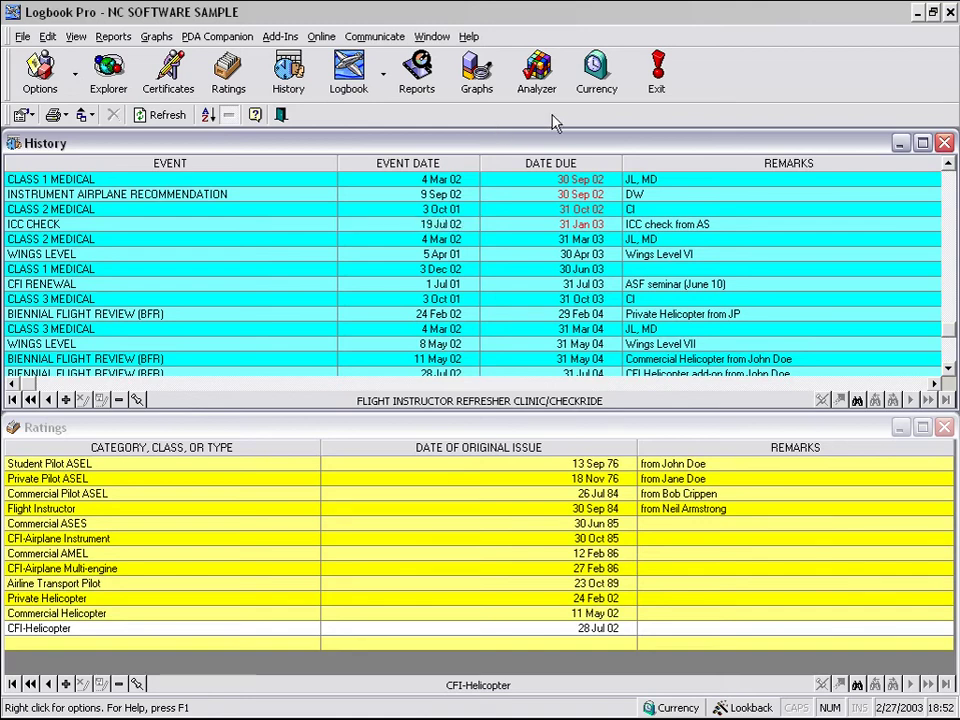